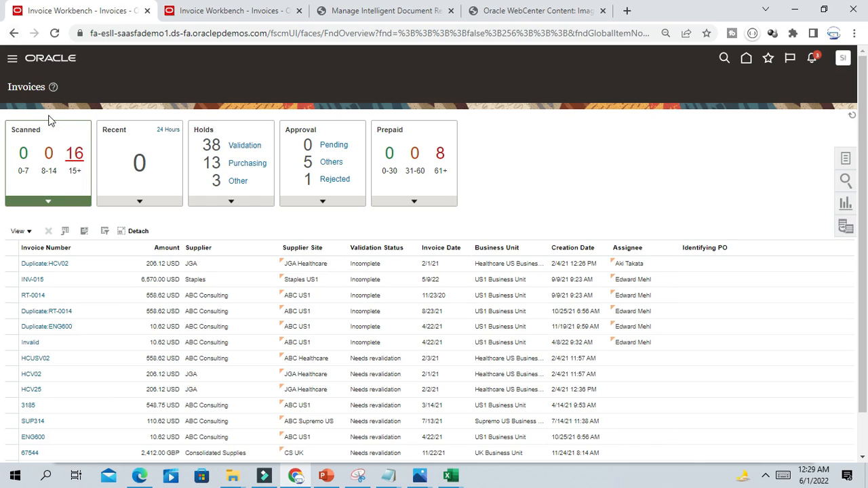
- Open the 16 scanned invoices older than 15 days, then bring up the Excel IDR checklist
left_click(67, 153)
mouse_move(448, 476)
left_click(522, 437)
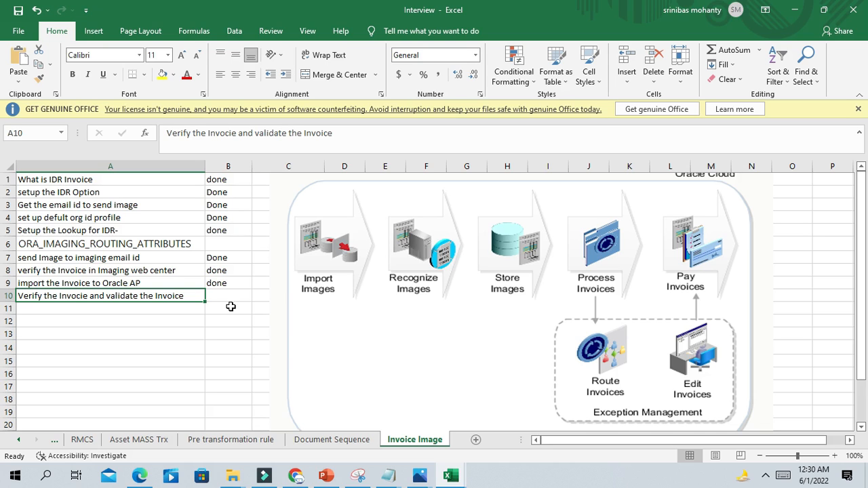
- Look over checklist steps A1:A10 and move the process flow diagram further right
left_click(76, 180)
left_click_drag(78, 193, 70, 290)
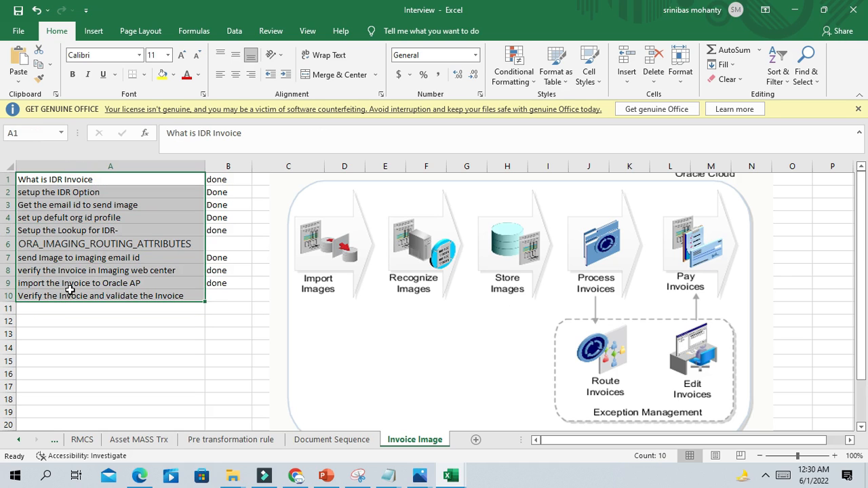
left_click(85, 180)
left_click(265, 178)
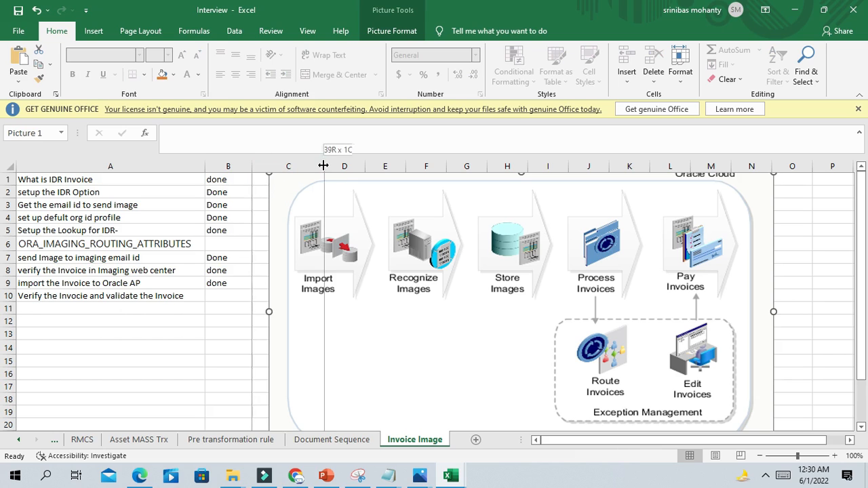
left_click_drag(351, 207, 389, 208)
- Clear the done marks from status cells B2 through B10
left_click(230, 180)
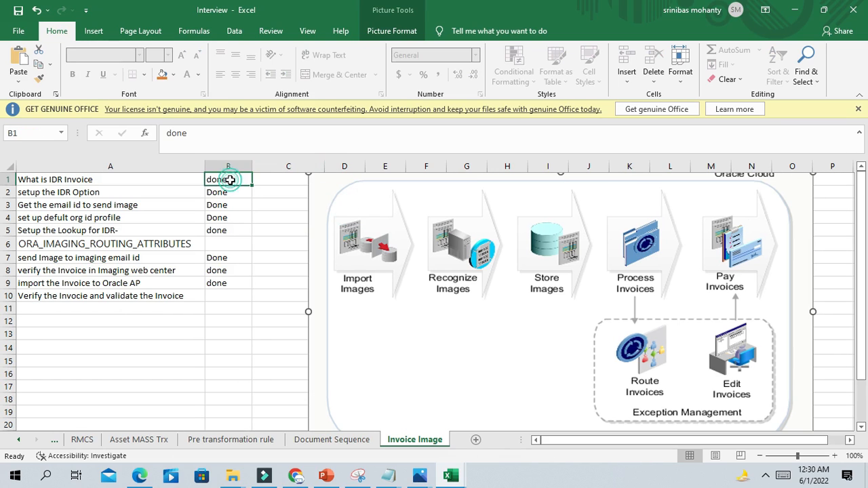
left_click_drag(224, 194, 228, 297)
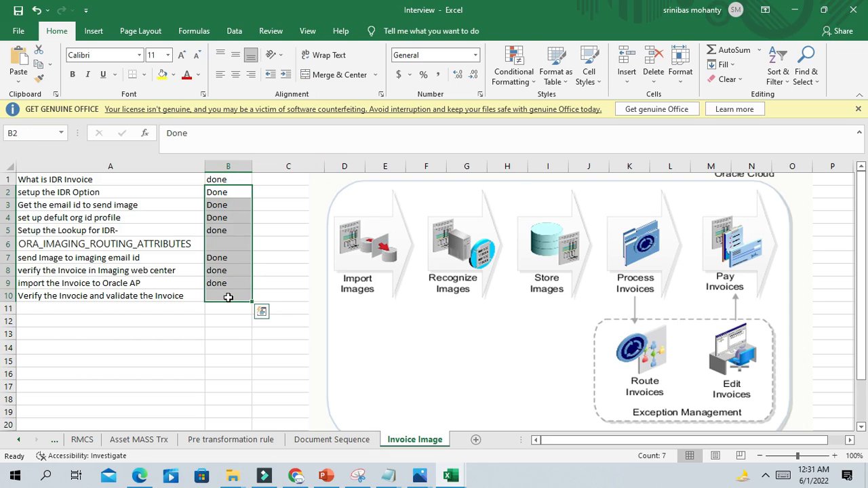
key("Delete")
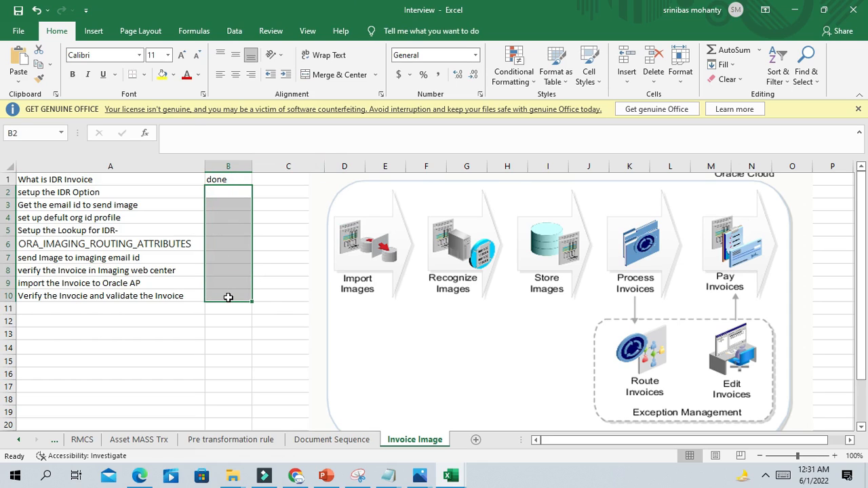
left_click(56, 181)
left_click(68, 193)
left_click(227, 192)
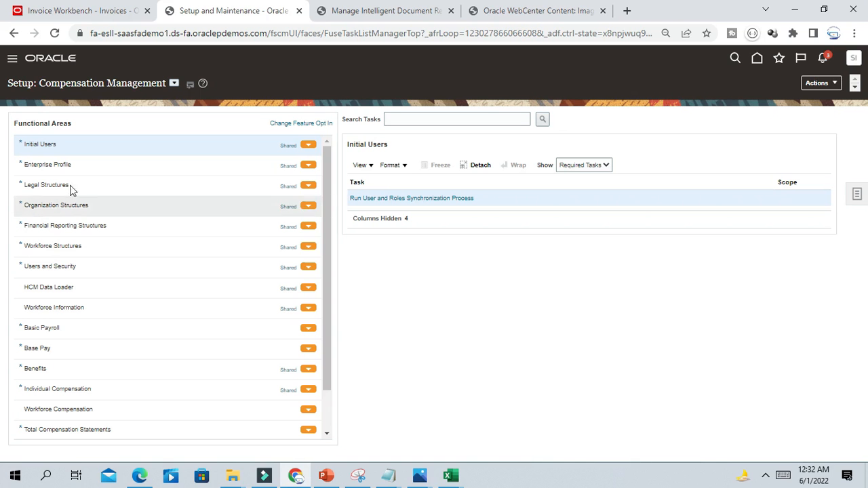
- Switch setup to Financials, show all Payables tasks, and open Manage Intelligent Document Recognition Options
left_click(174, 84)
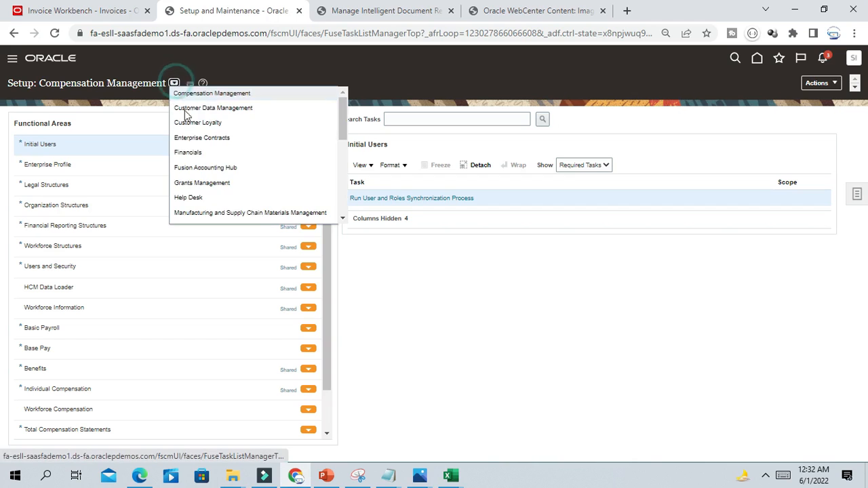
left_click(200, 149)
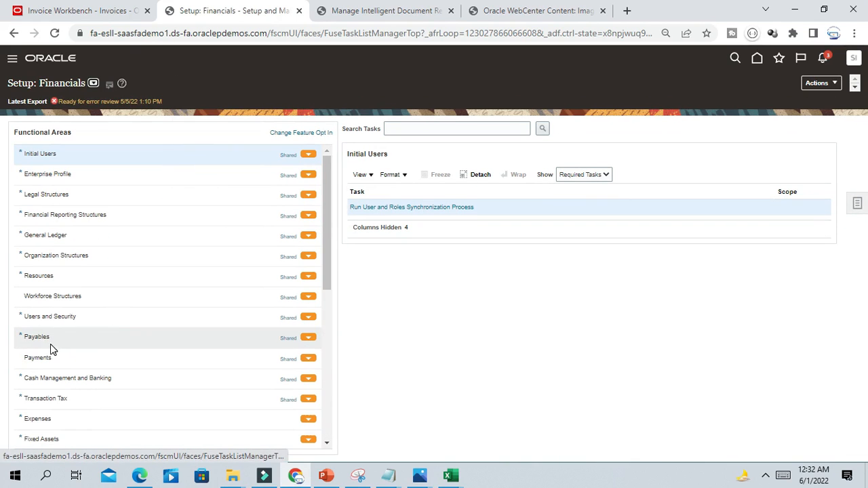
left_click(49, 337)
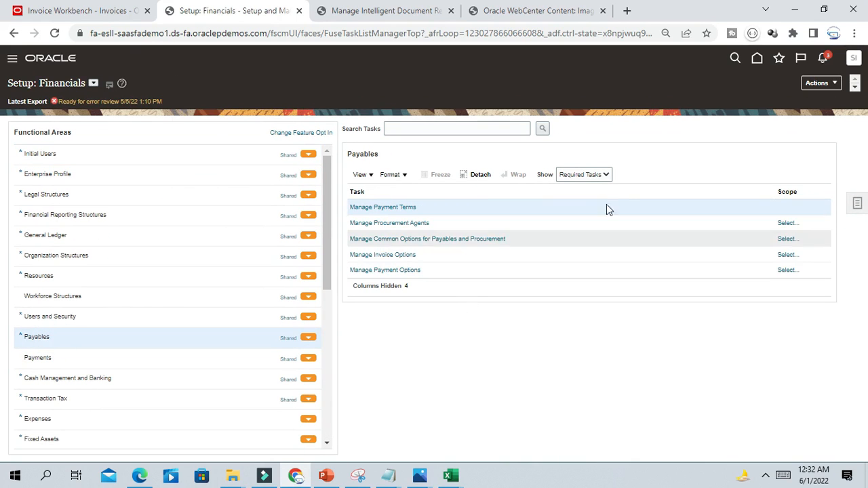
left_click(606, 174)
left_click(571, 186)
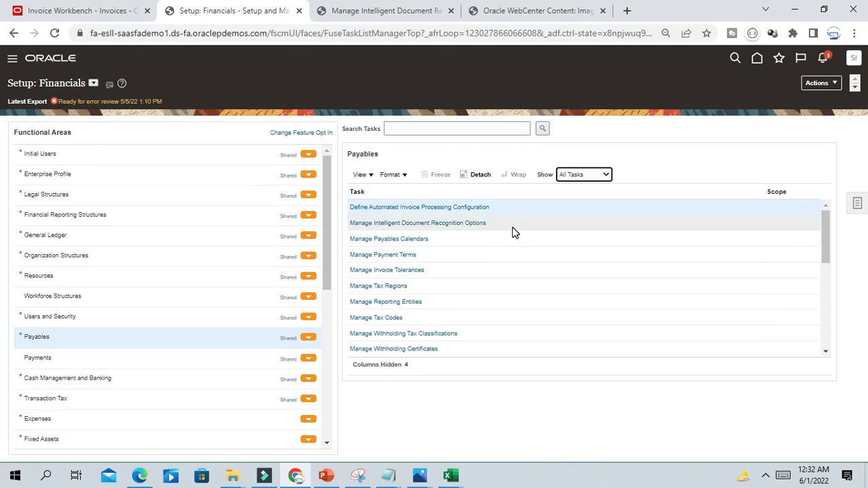
left_click(470, 224)
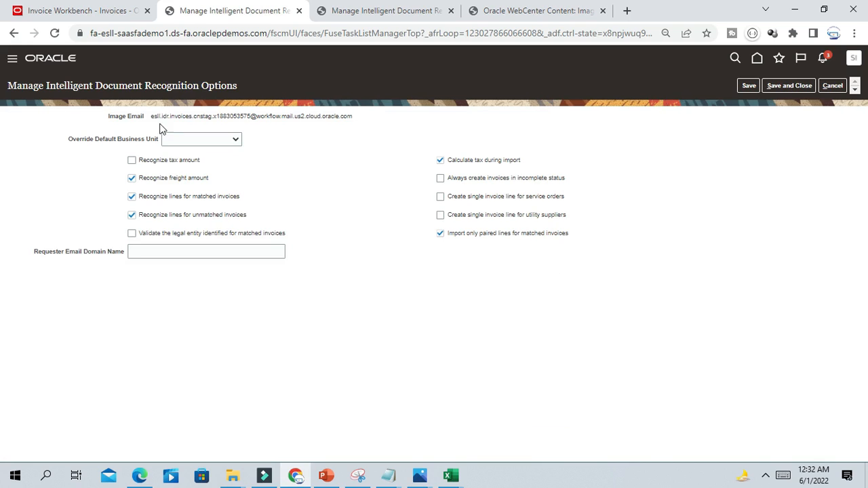
left_click_drag(152, 116, 270, 131)
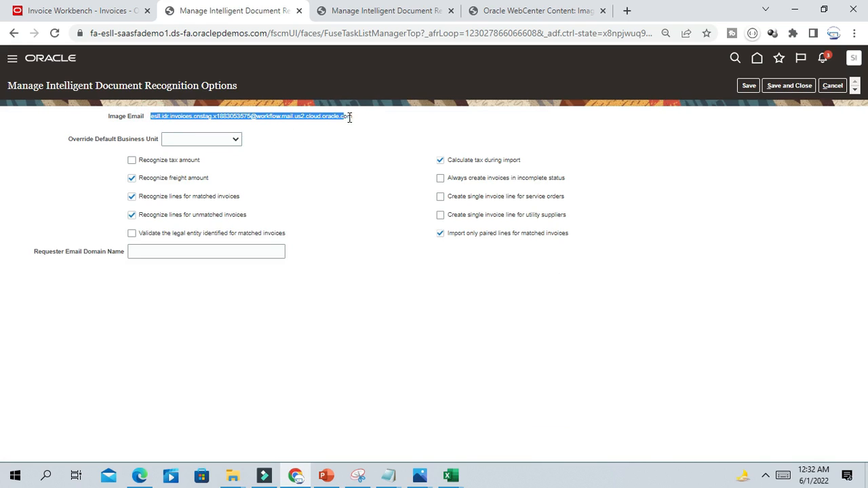
left_click(327, 156)
left_click_drag(150, 116, 361, 125)
left_click(142, 124)
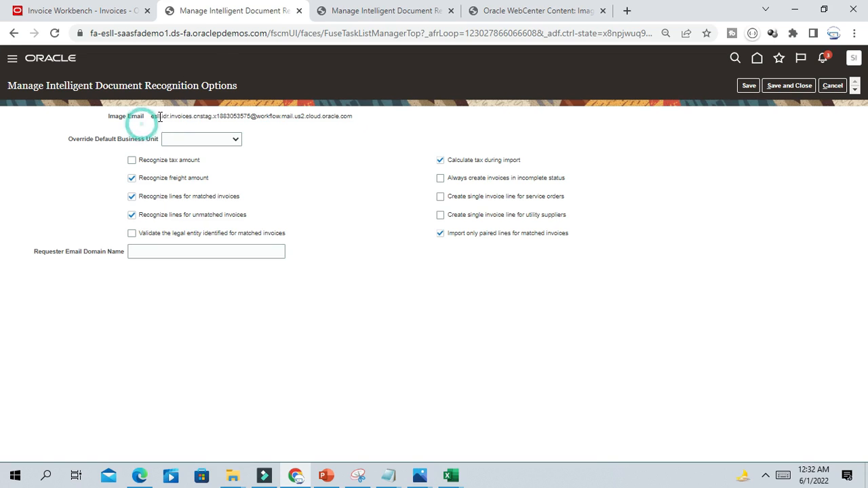
left_click_drag(151, 116, 365, 120)
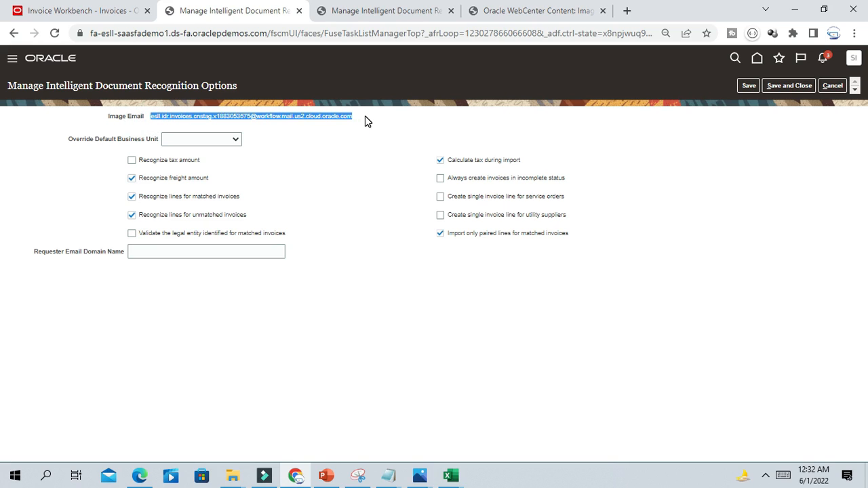
left_click(152, 128)
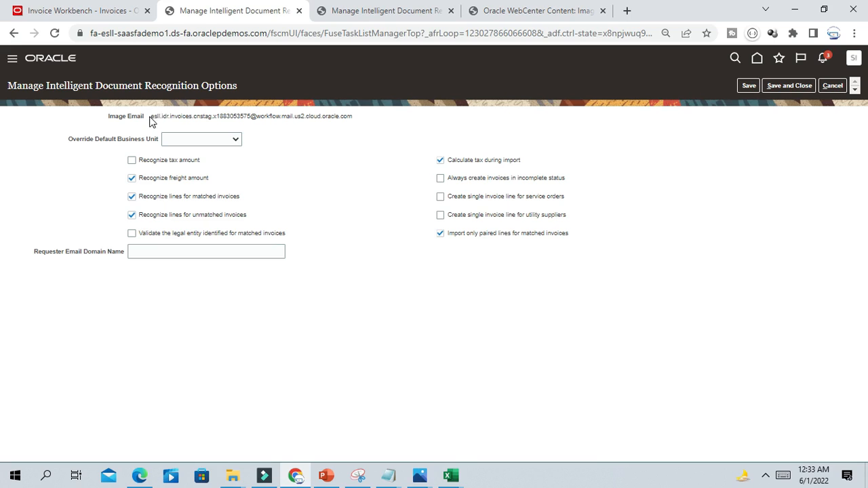
left_click(149, 116)
left_click_drag(215, 112, 251, 116)
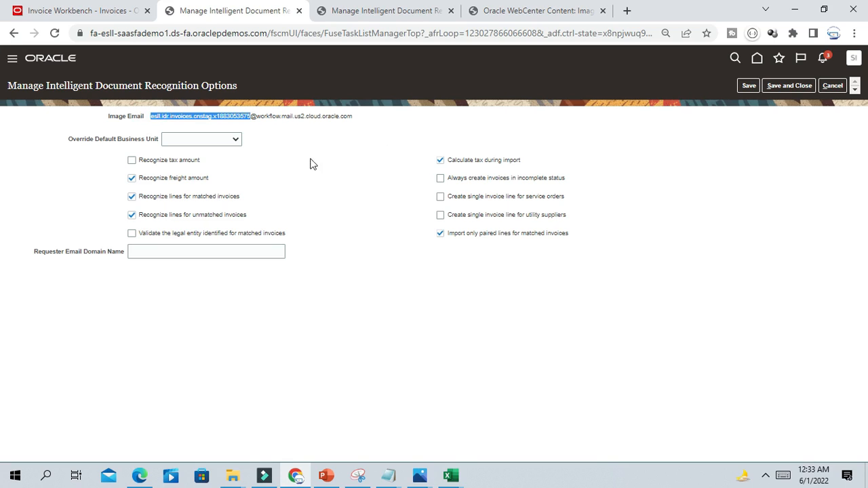
left_click_drag(310, 158, 164, 181)
left_click(329, 178)
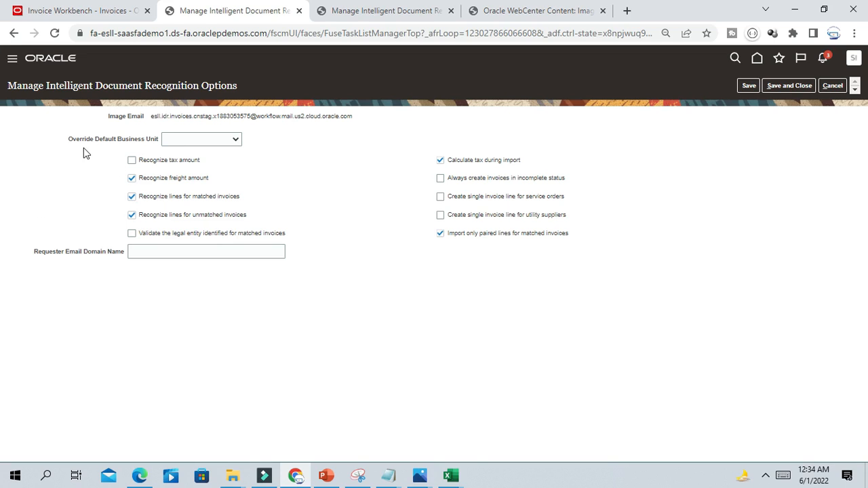
- Override the business unit by Recipient Email Address and add a mapping row for the recipient email
left_click(227, 140)
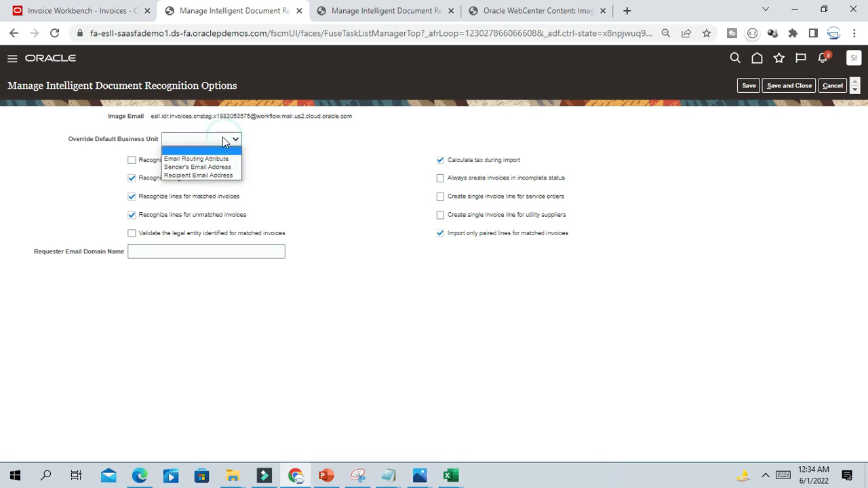
left_click(193, 177)
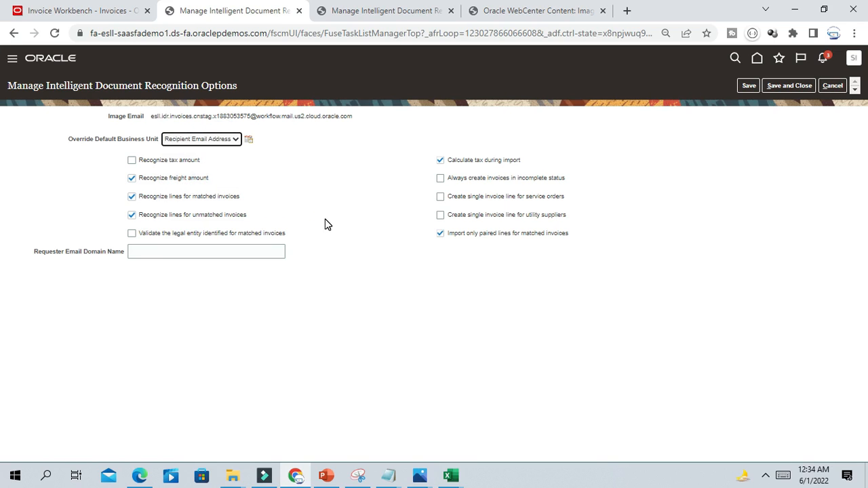
left_click(249, 139)
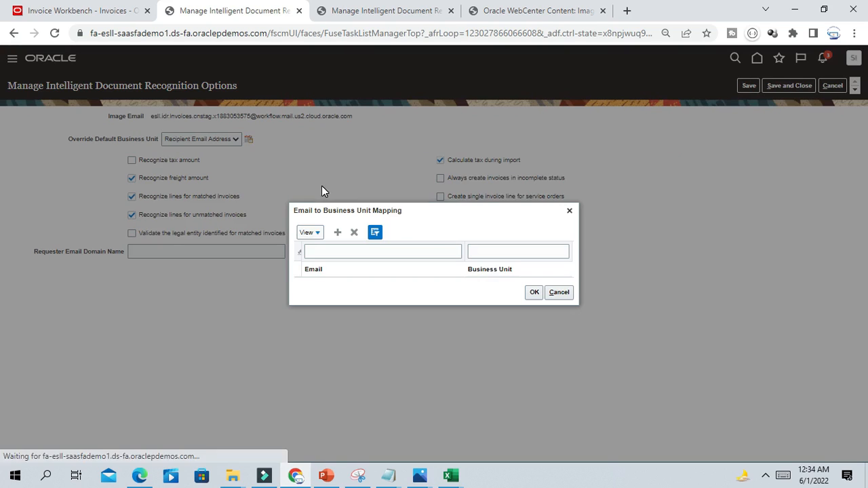
left_click(354, 251)
left_click(337, 232)
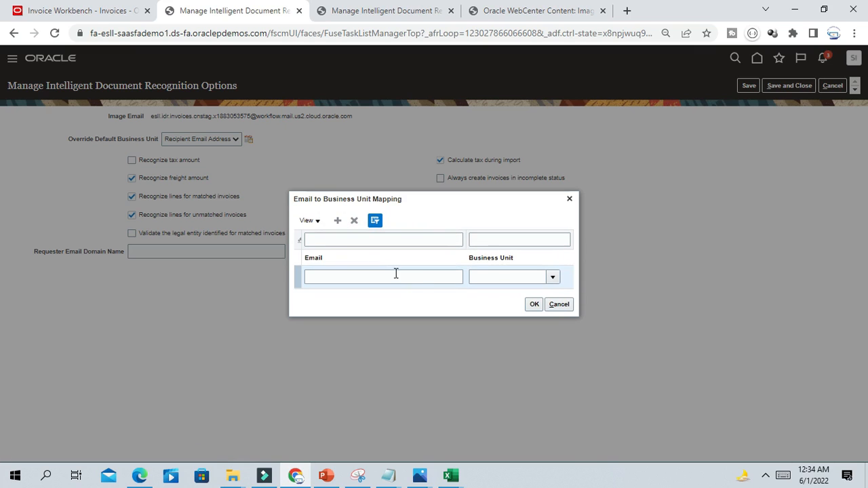
left_click(360, 276)
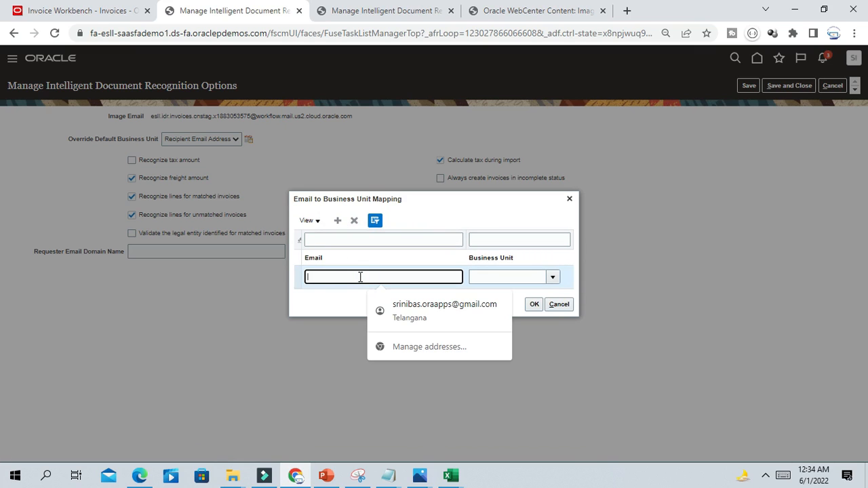
left_click(360, 277)
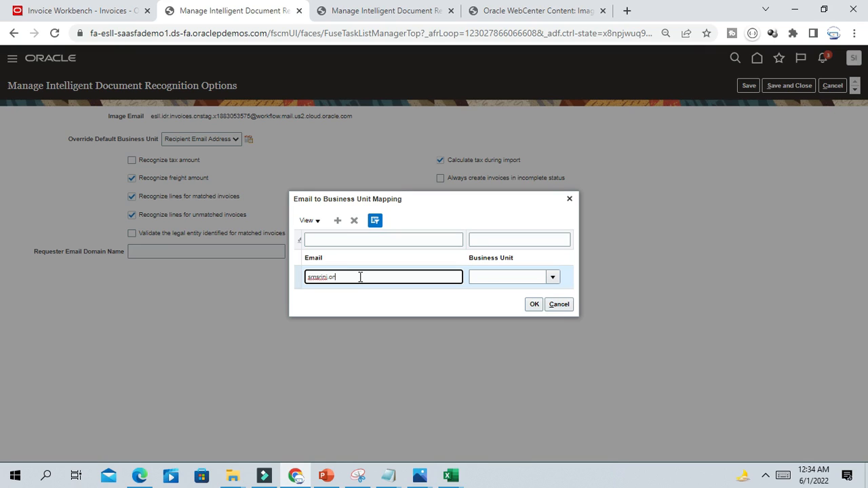
- Map that email address to US1 Business Unit and save the mapping
left_click(552, 277)
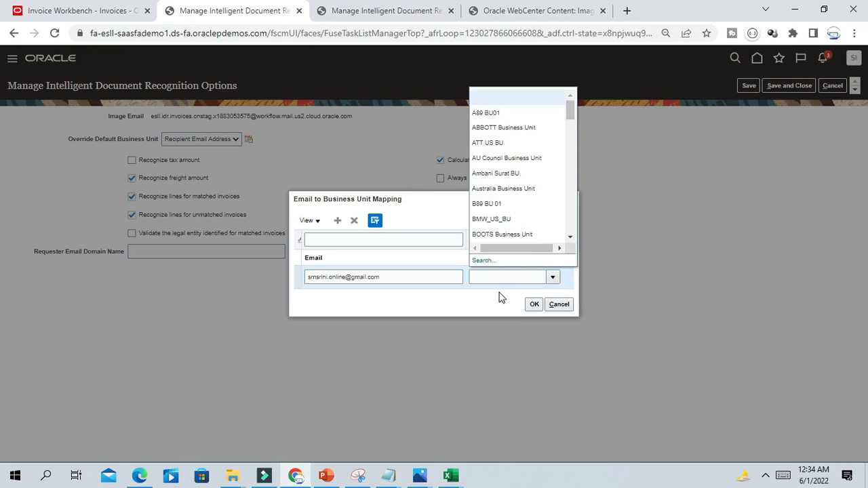
left_click(483, 261)
left_click(440, 238)
type("US1")
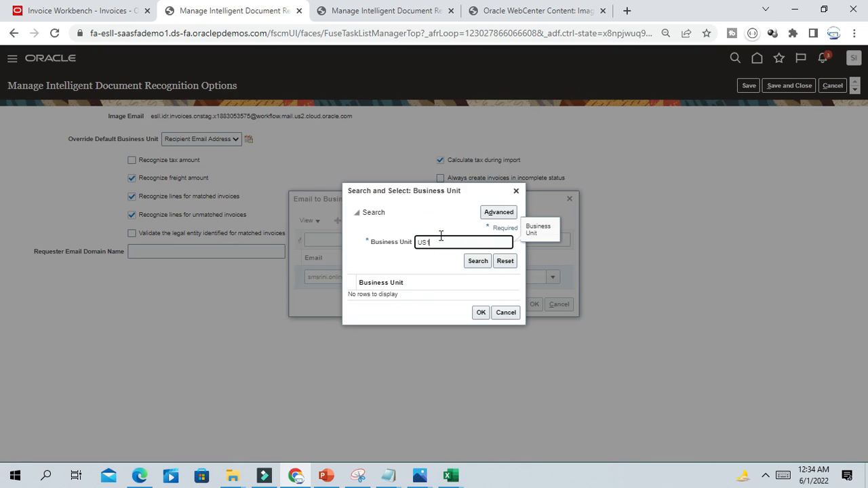
left_click(477, 261)
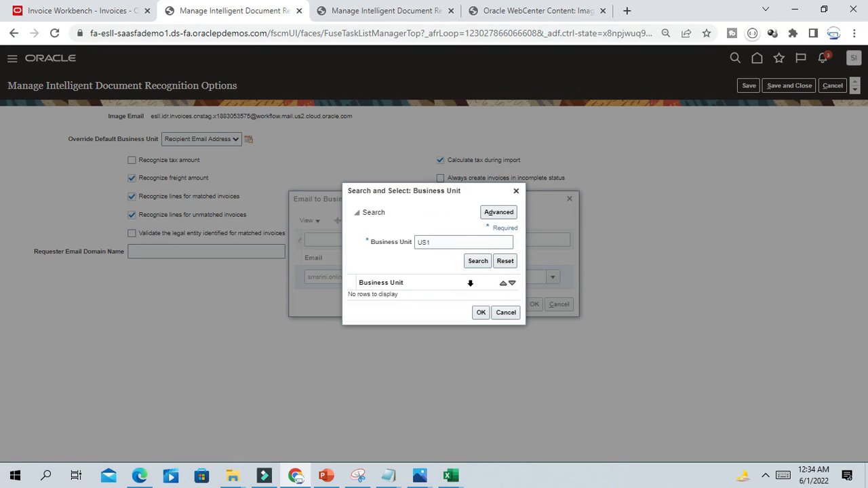
left_click(407, 294)
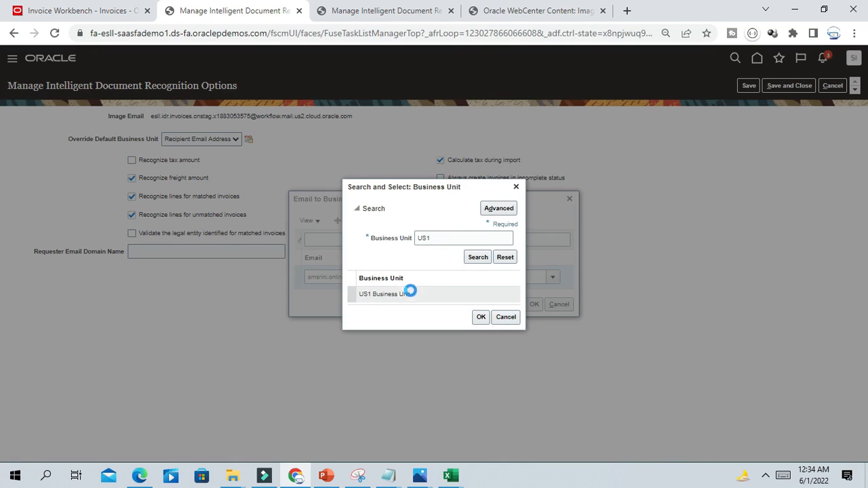
left_click(481, 317)
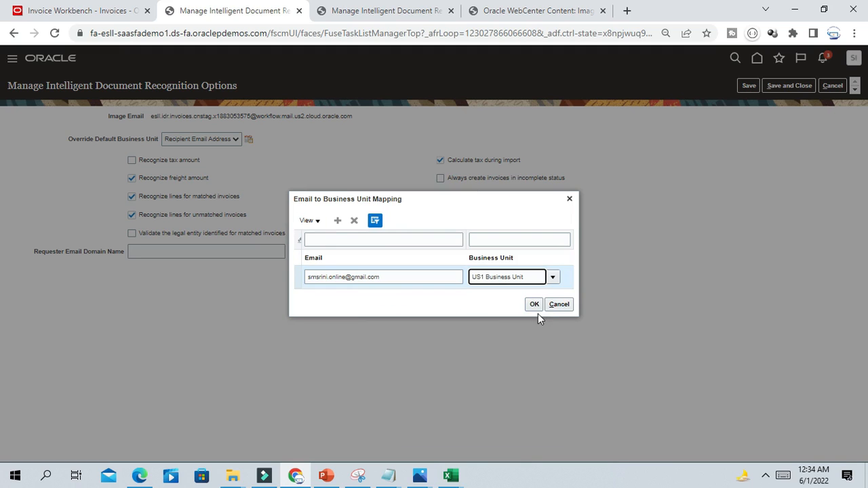
left_click(534, 304)
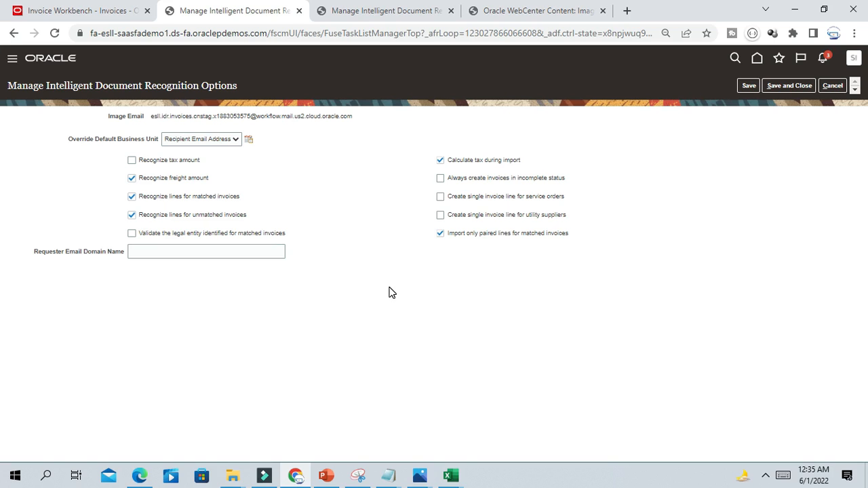
- Mark the IDR option setup step Done in B2 and bring up the Invoice Image notes
type("Done")
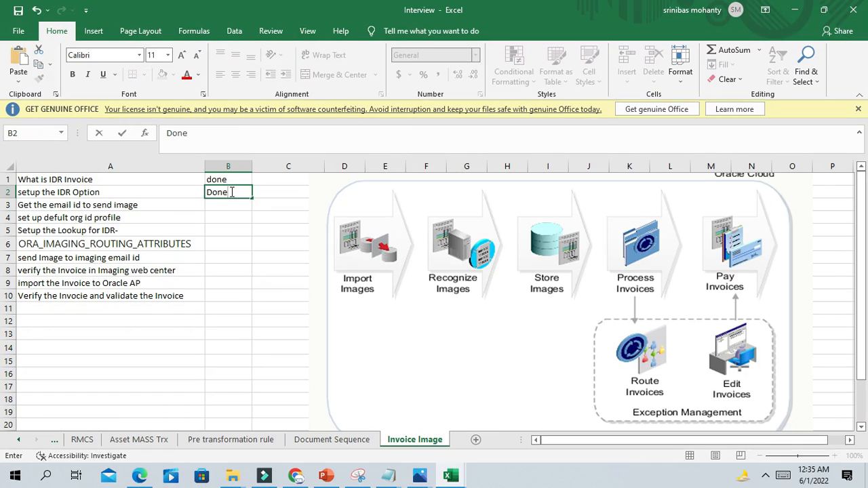
left_click(226, 235)
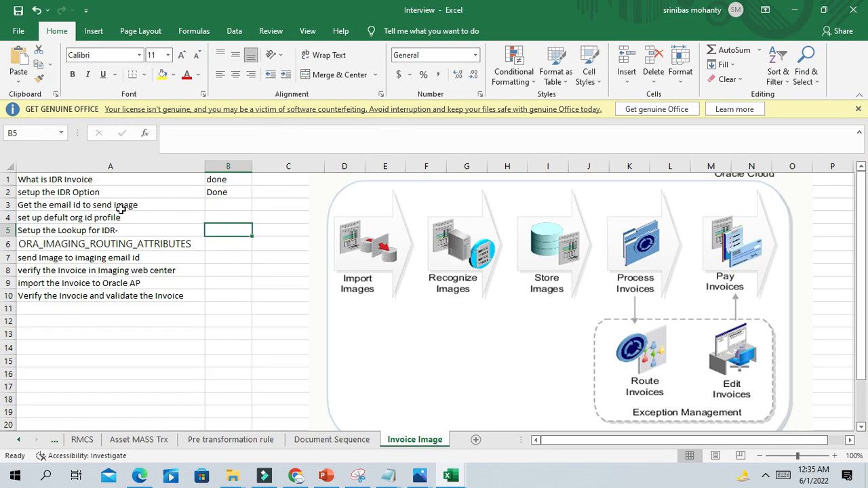
left_click(120, 207)
left_click(215, 210)
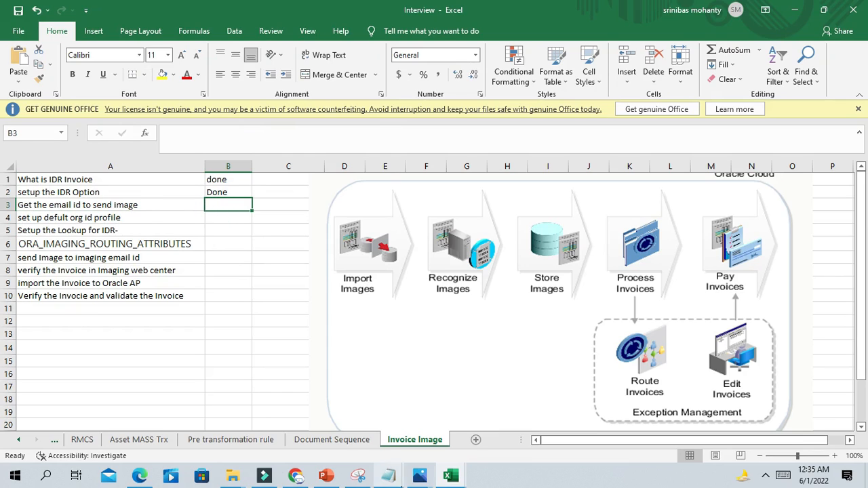
mouse_move(388, 476)
left_click(493, 426)
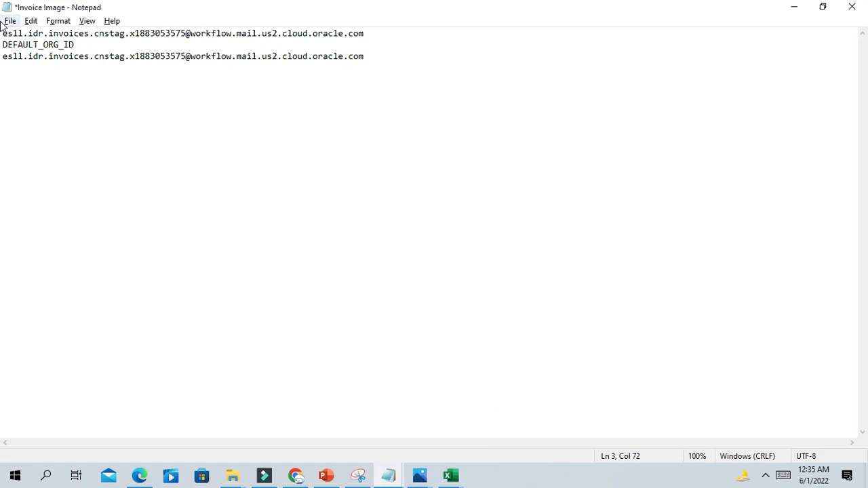
- Review the image email address and DEFAULT_ORG_ID lines in Notepad, then minimize it to the checklist
left_click_drag(5, 34, 377, 42)
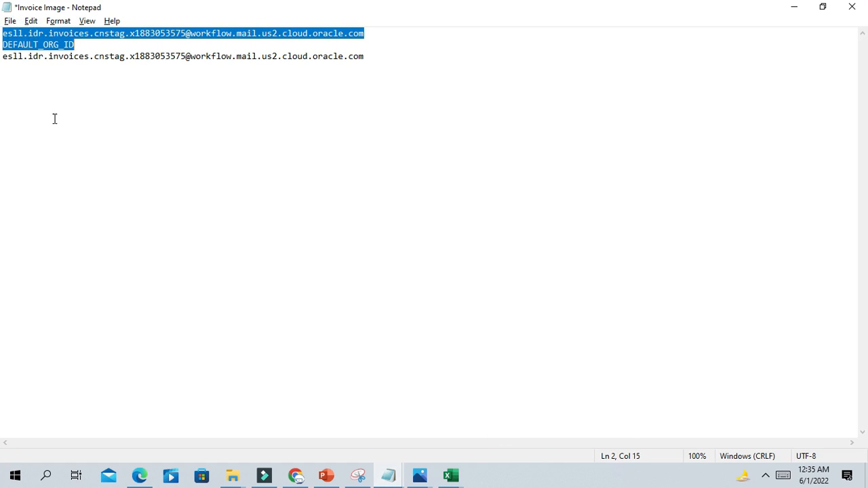
left_click(91, 120)
left_click_drag(7, 61, 439, 98)
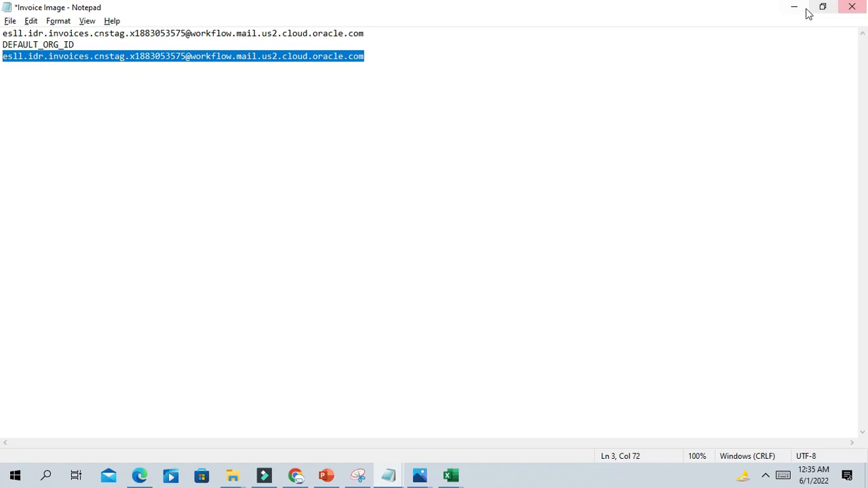
left_click(80, 104)
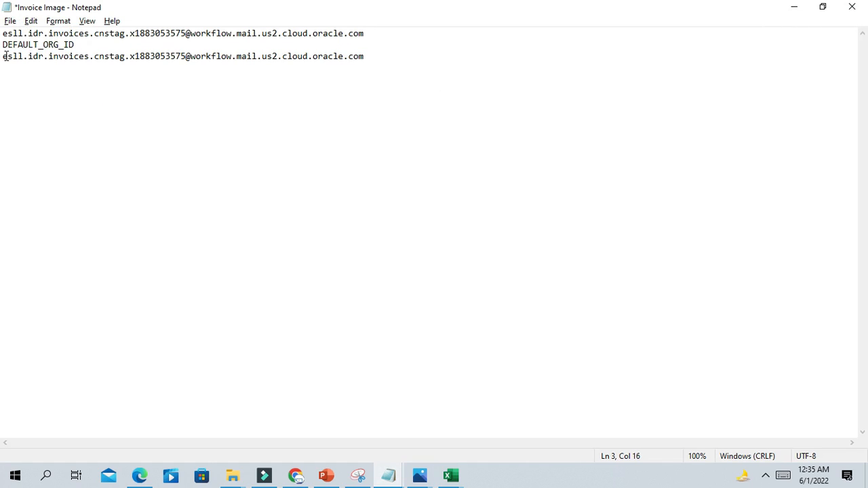
left_click_drag(6, 61, 382, 94)
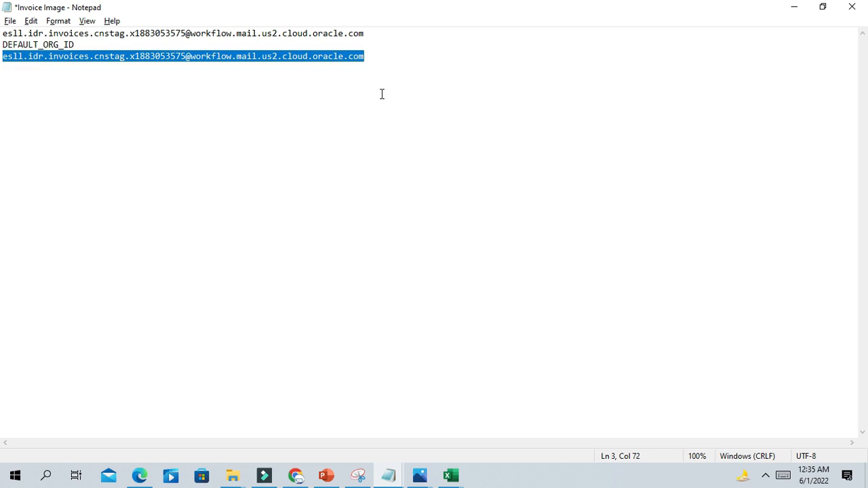
left_click(83, 88)
left_click(794, 6)
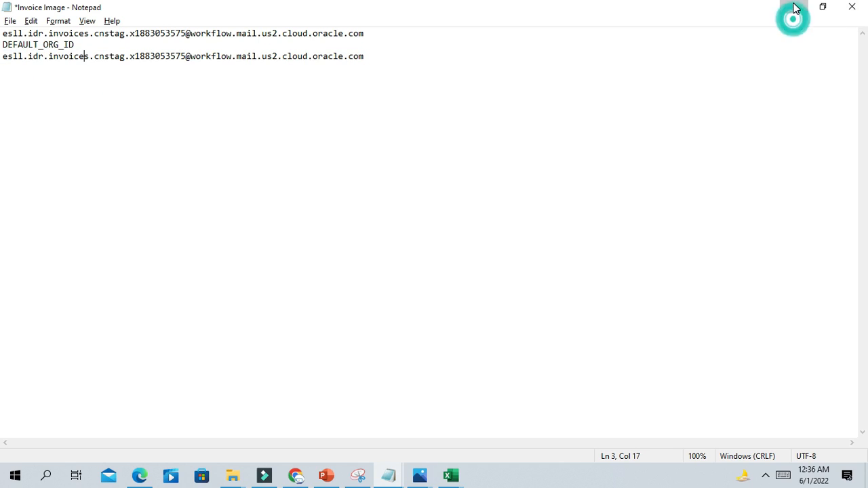
left_click(55, 218)
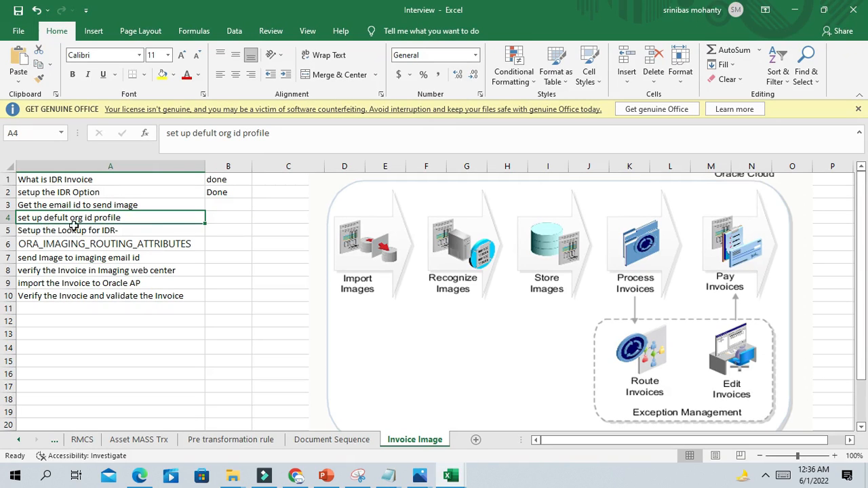
- Copy the words 'defult org id' from checklist cell A4 and return to Oracle setup
left_click(223, 218)
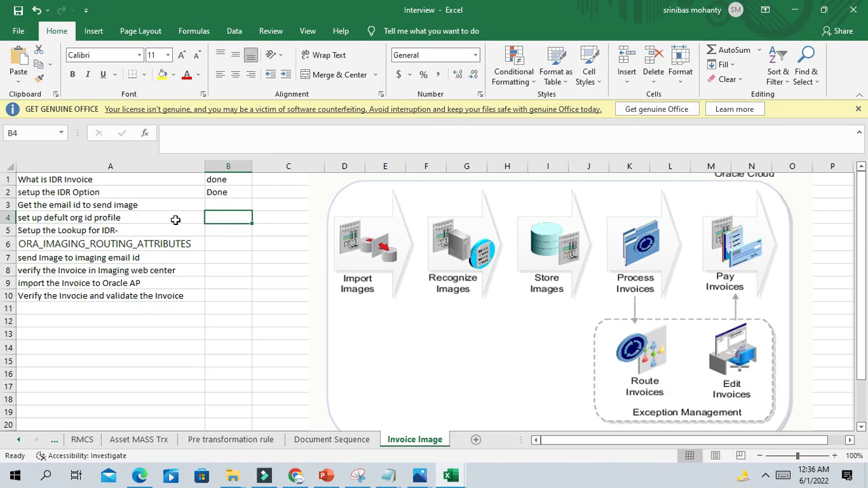
left_click(230, 221)
left_click(60, 218)
double_click(45, 218)
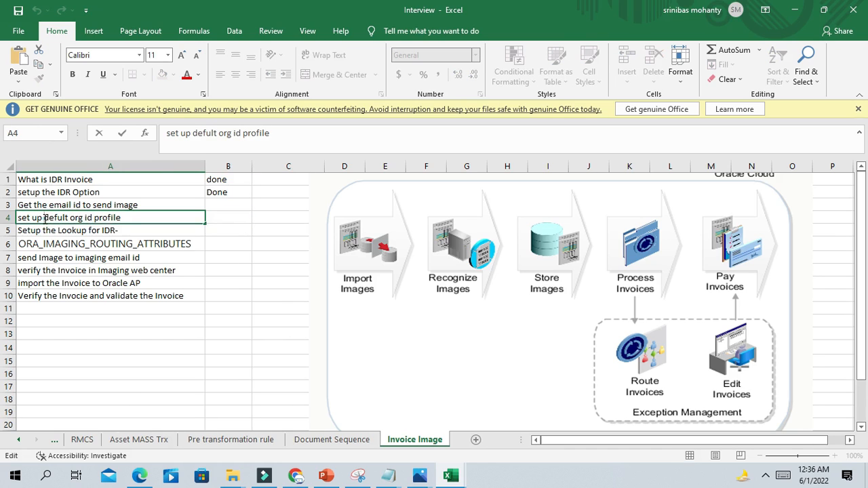
left_click_drag(44, 218, 83, 218)
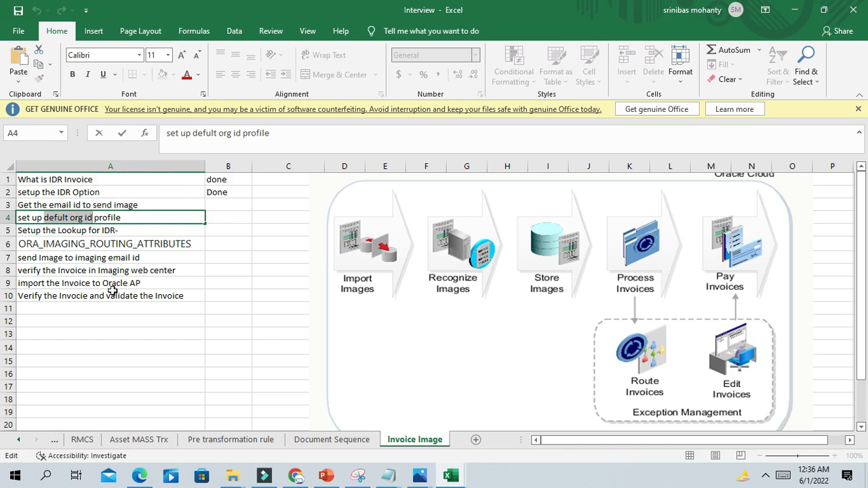
left_click(295, 476)
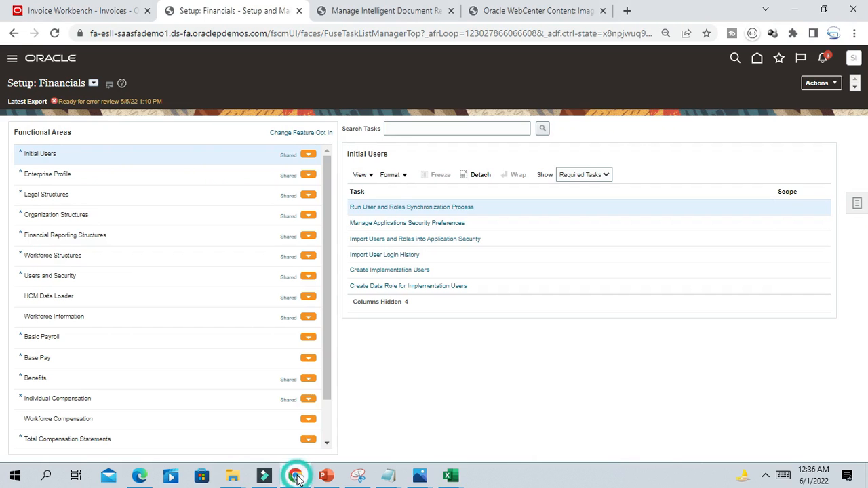
- Search tasks for 'Manage Ad%pro%' and open Manage Administrator Profile Values
left_click(857, 203)
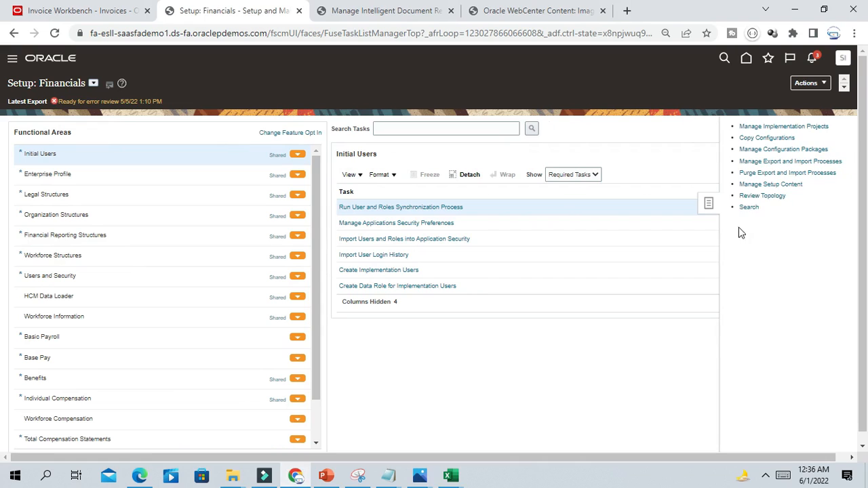
left_click(262, 122)
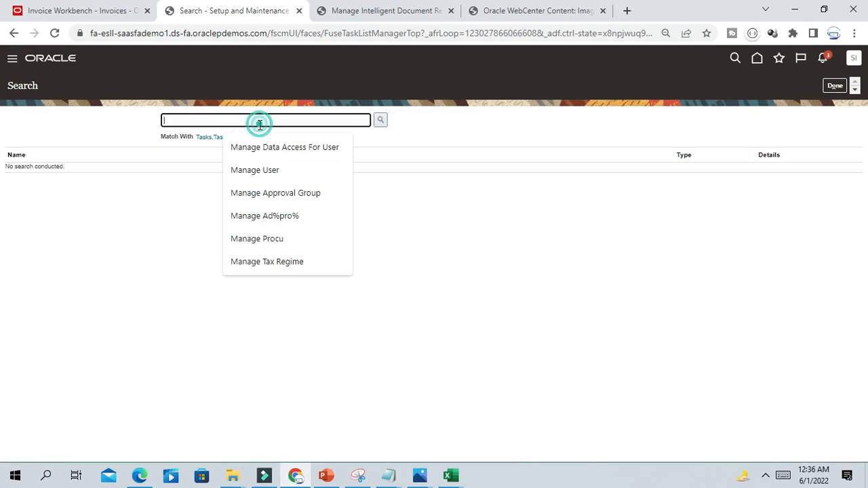
left_click(293, 217)
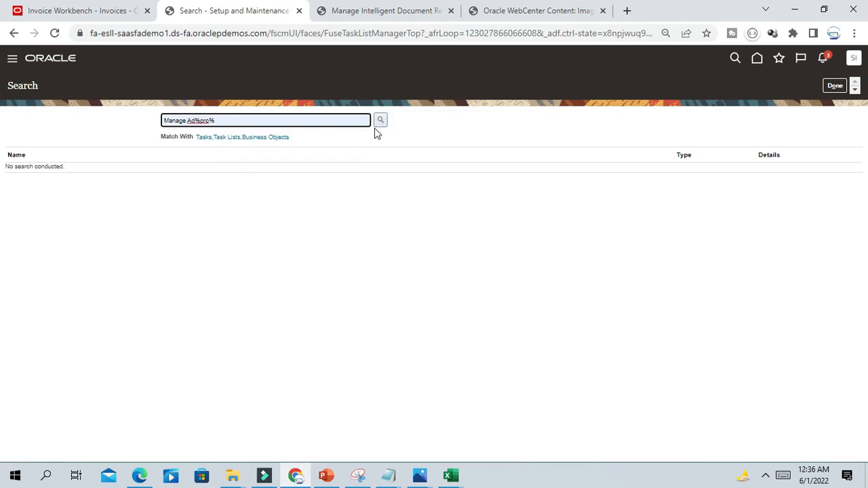
left_click(380, 119)
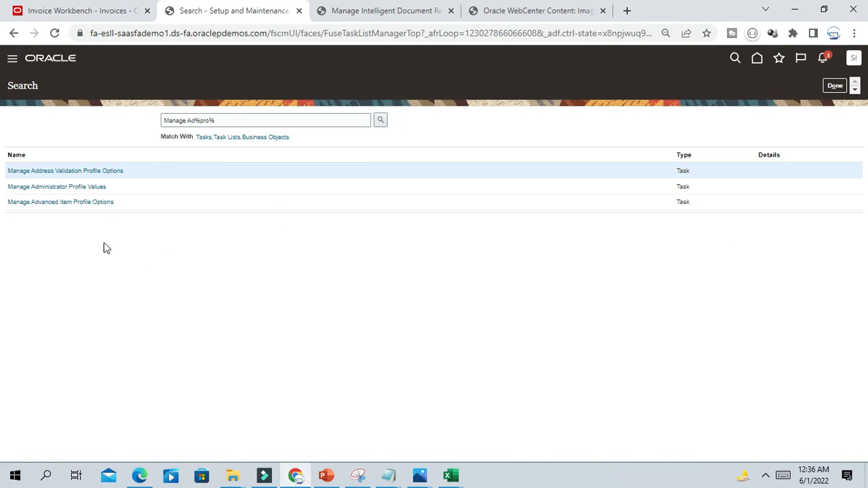
left_click(82, 192)
left_click(81, 192)
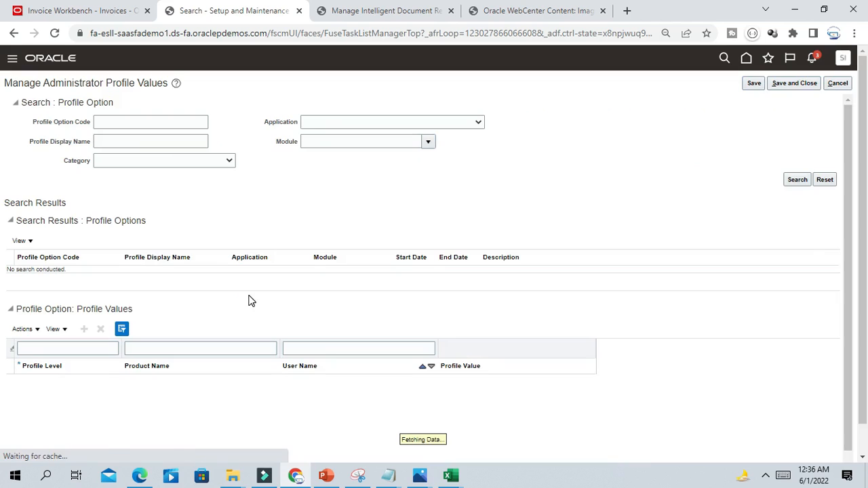
- Search Profile Option Code DEFAULT_ORG_ID and review its user-level business unit values
left_click(110, 121)
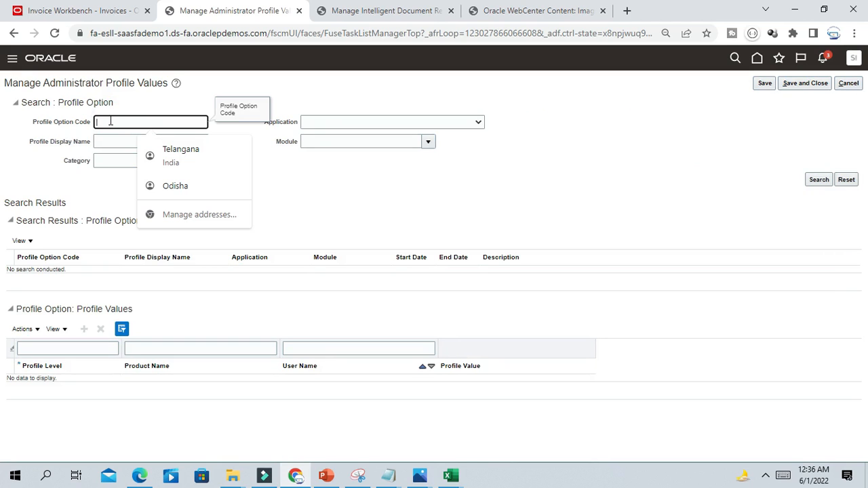
type("default org id")
left_click(822, 179)
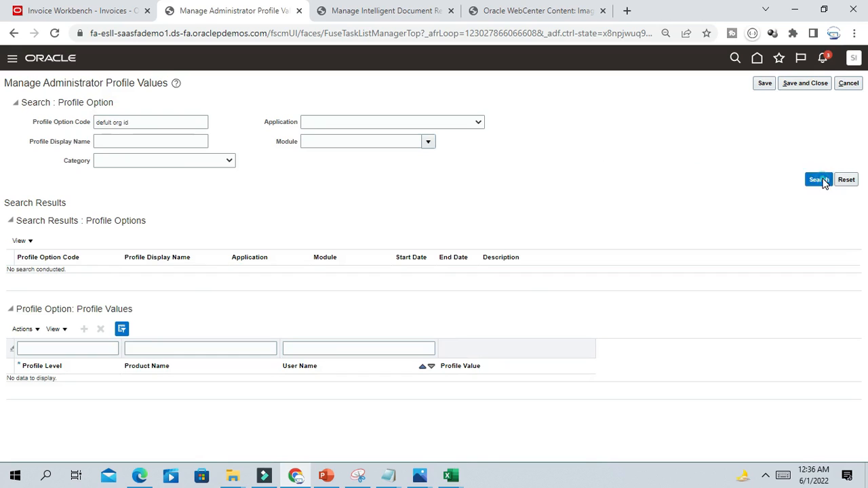
triple_click(120, 121)
key("BackSpace")
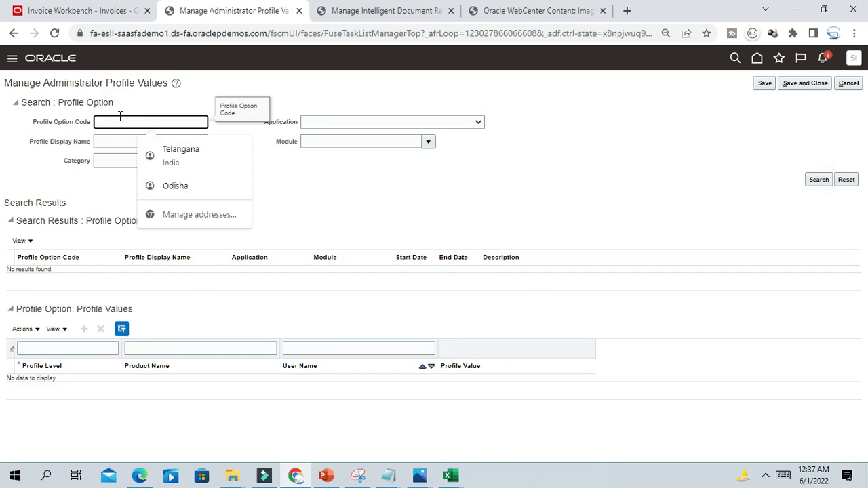
type("default_org_id")
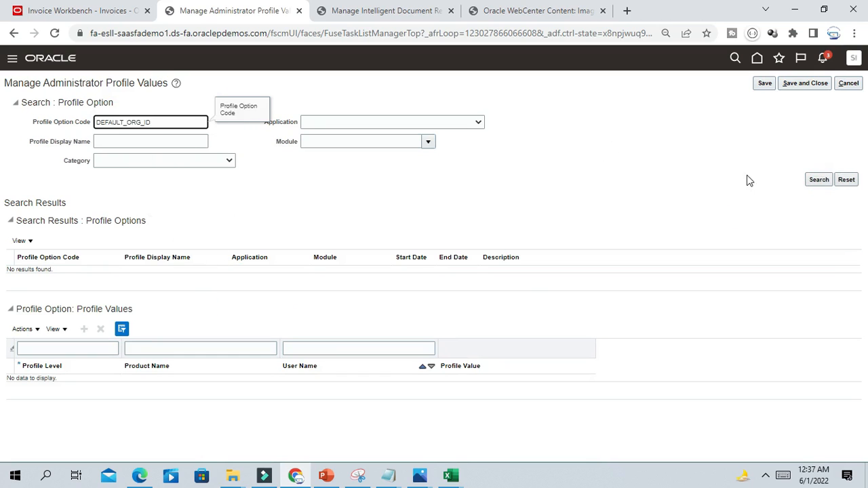
left_click(819, 179)
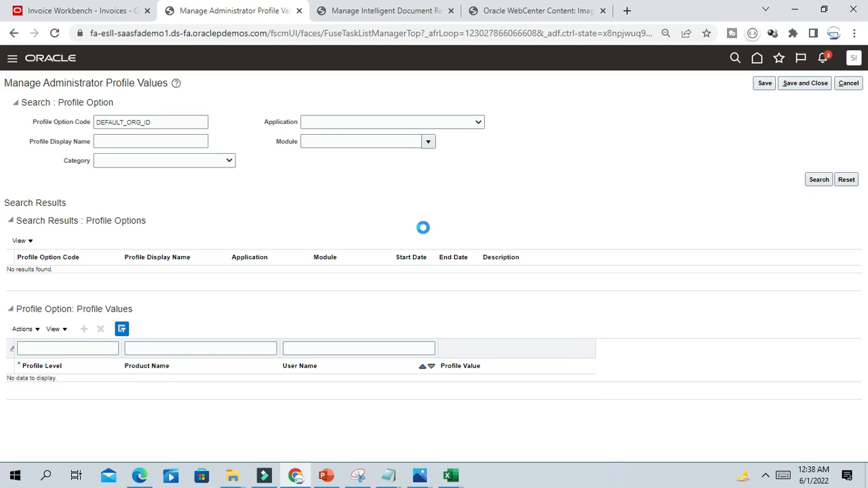
scroll(440, 206, "down", 1)
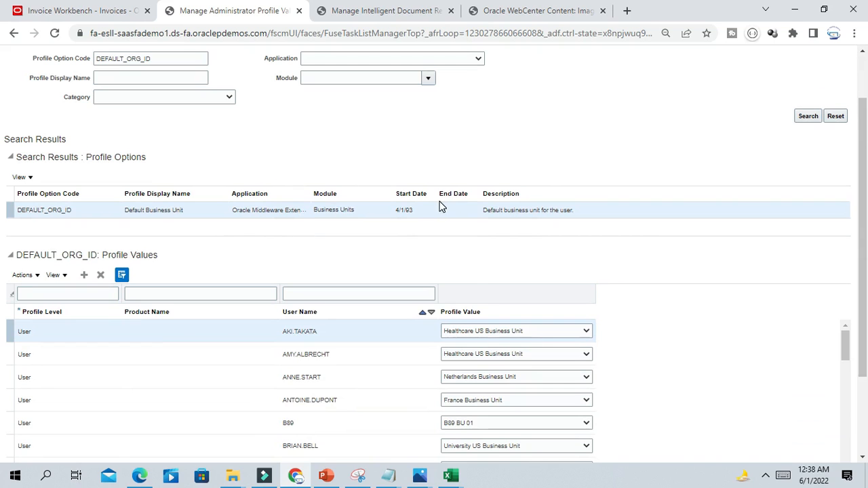
scroll(438, 165, "up", 1)
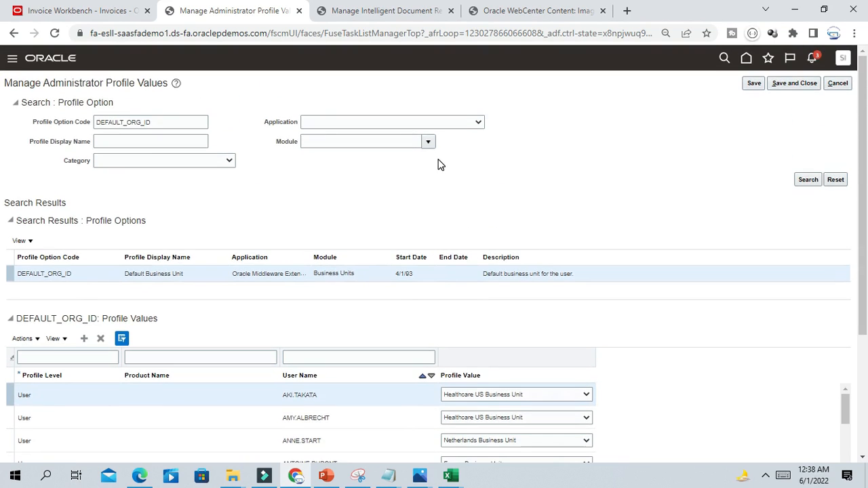
scroll(438, 165, "down", 2)
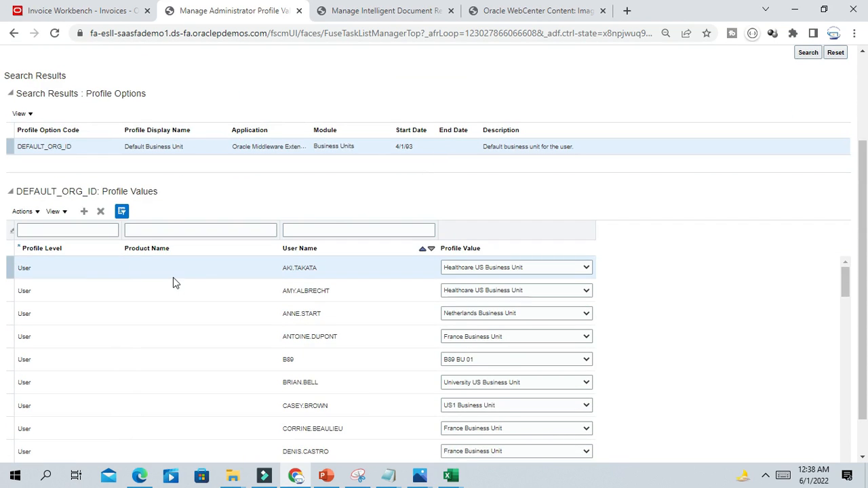
scroll(173, 279, "down", 2)
left_click(319, 231)
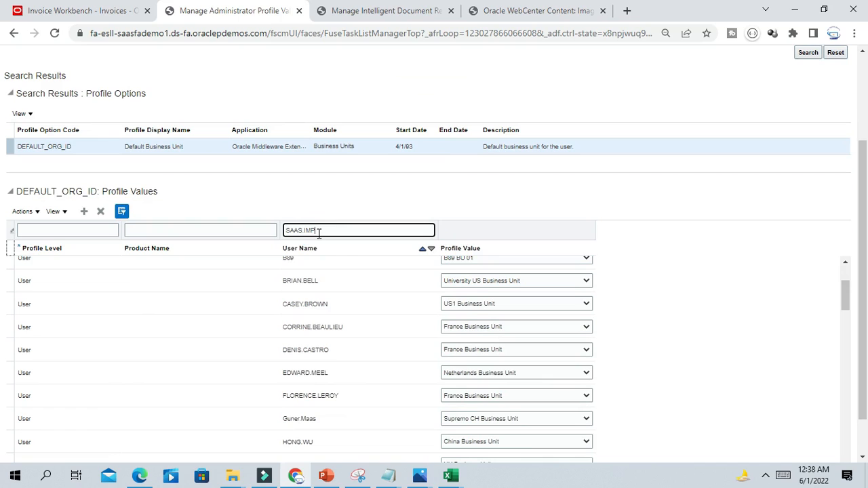
- Add a User-level DEFAULT_ORG_ID value of US1 Business Unit for the user, then save and close
key("Return")
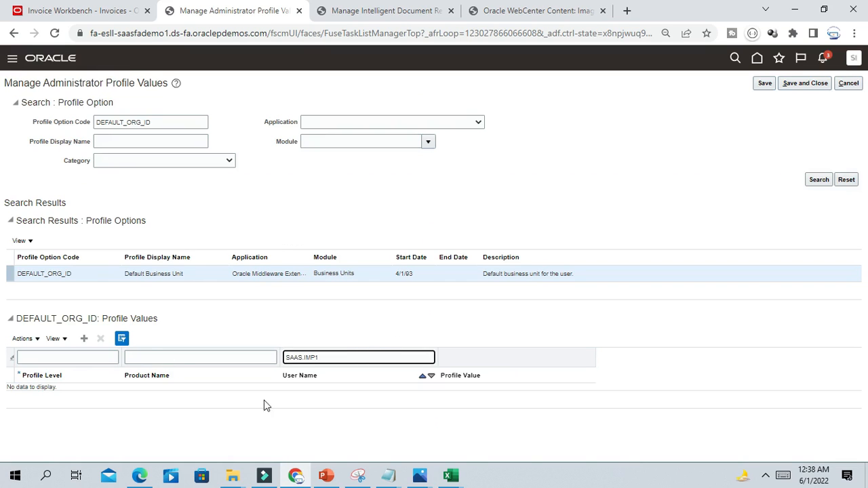
left_click(84, 339)
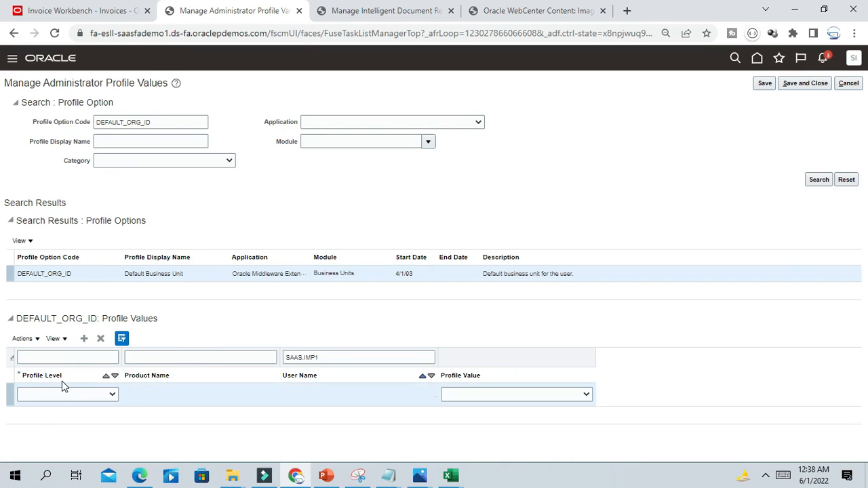
left_click(55, 395)
left_click(27, 415)
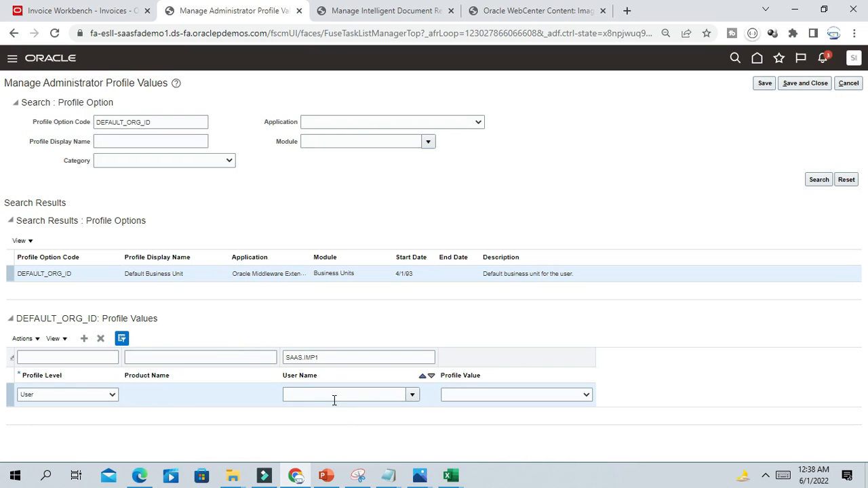
left_click(364, 394)
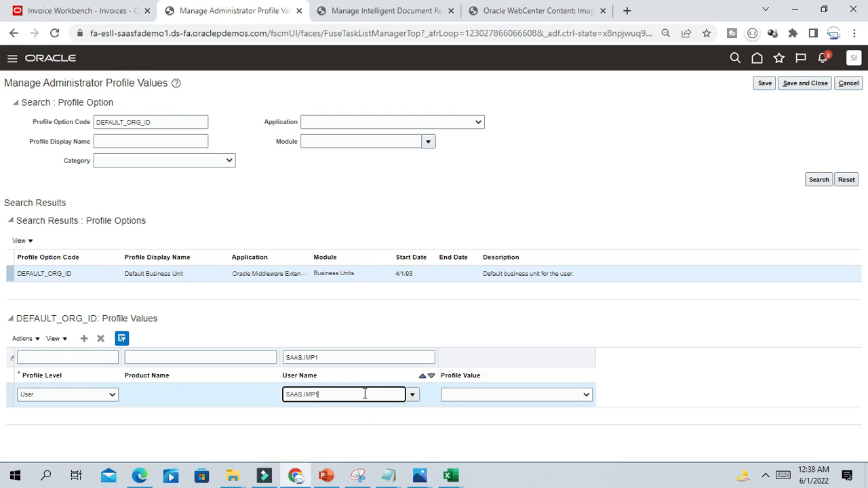
left_click(486, 396)
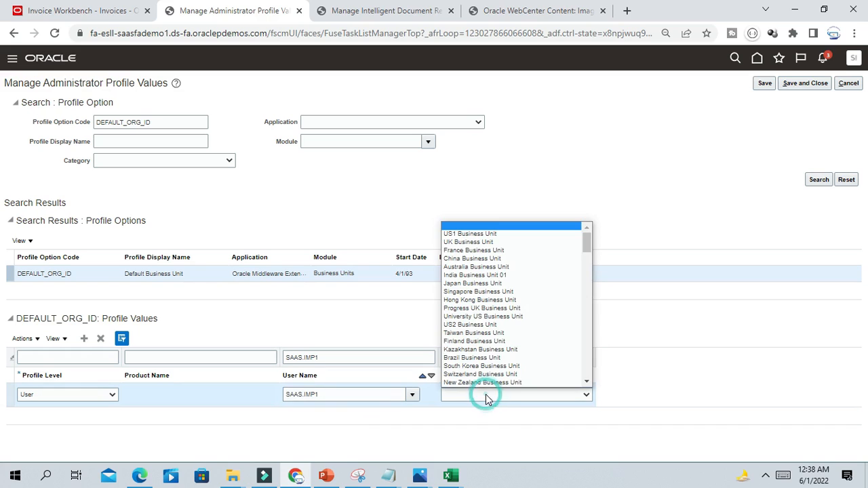
left_click(483, 233)
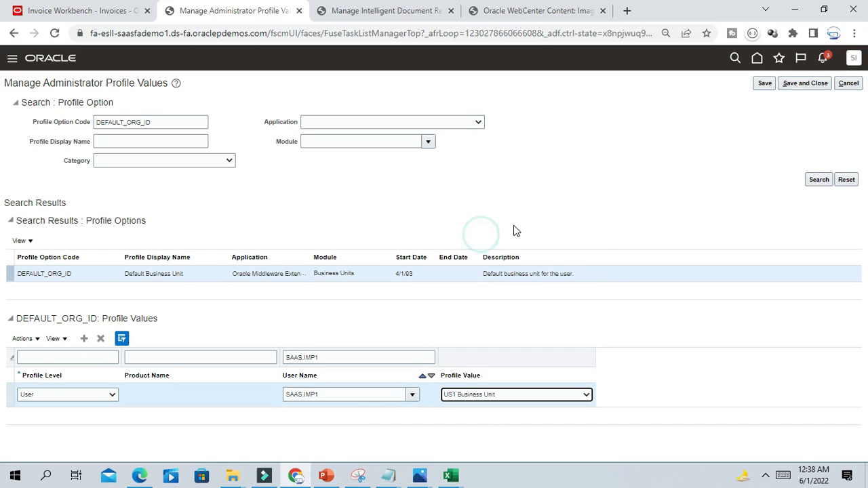
left_click(563, 207)
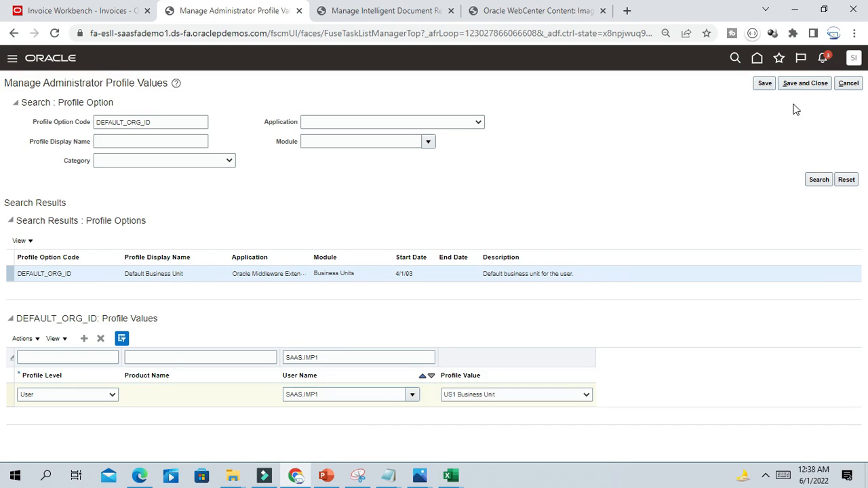
left_click(806, 82)
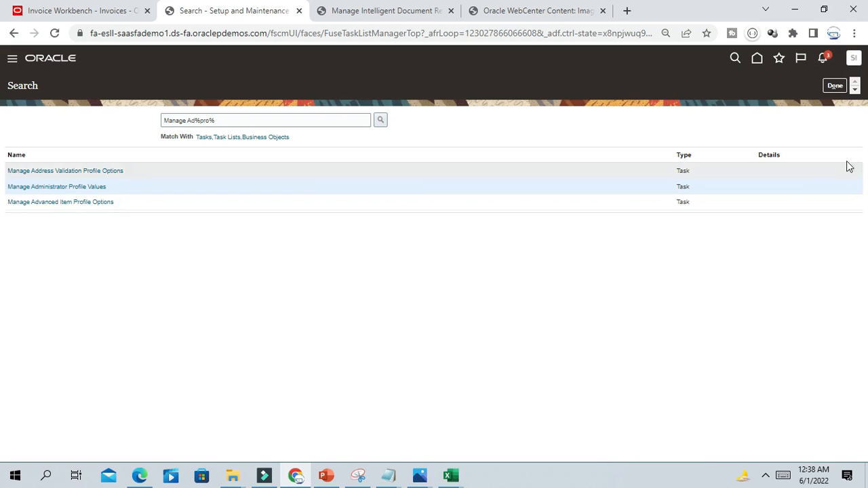
left_click(834, 86)
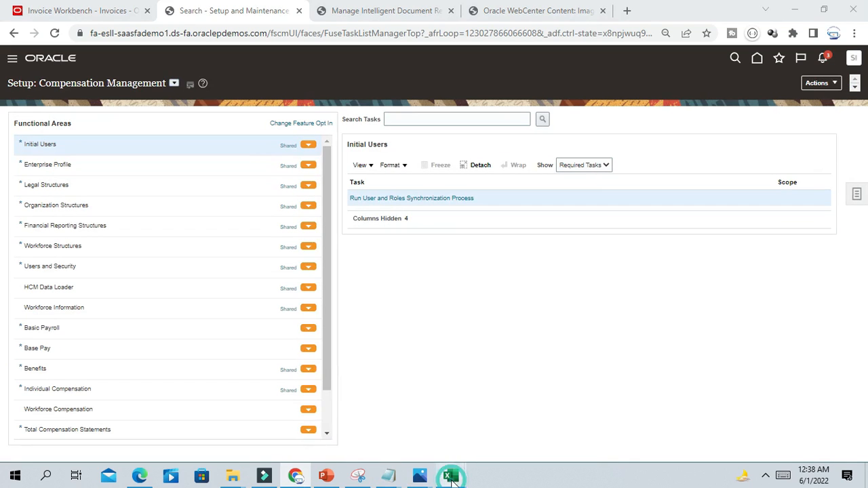
- Type Done in B3 and B4, then copy ORA_IMAGING_ROUTING_ATTRIBUTES from cell A6
mouse_move(451, 476)
left_click(483, 434)
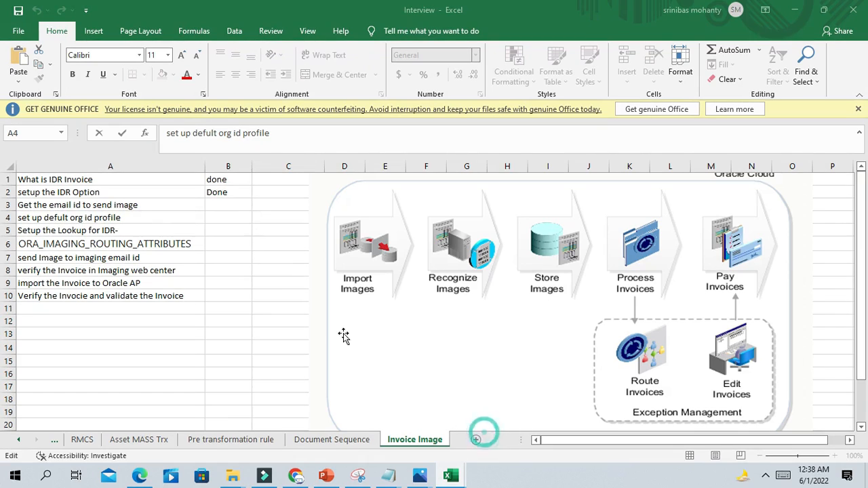
left_click(222, 205)
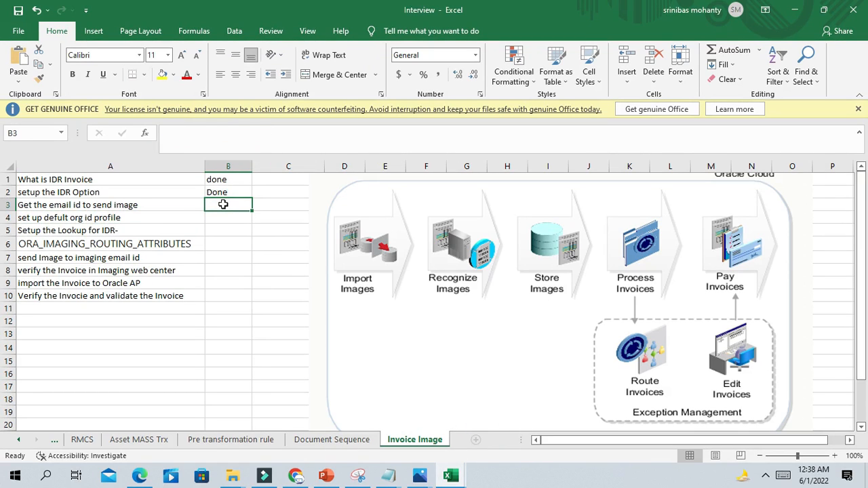
type("Done")
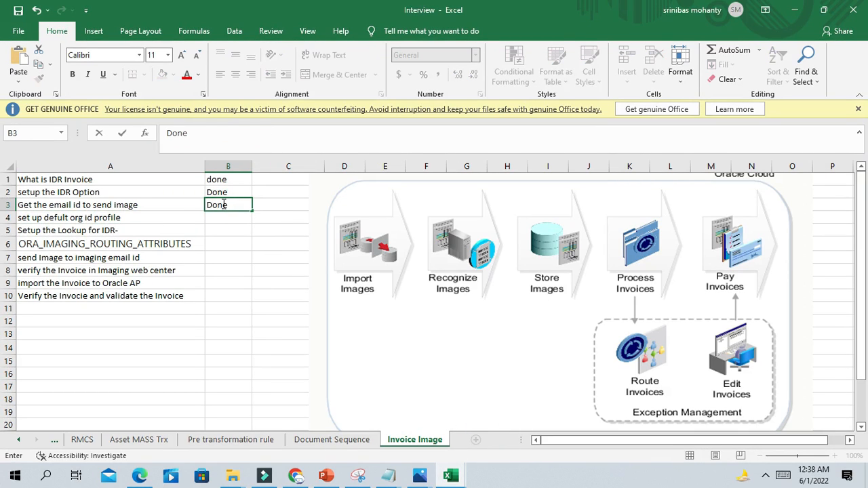
left_click(220, 219)
type("Done")
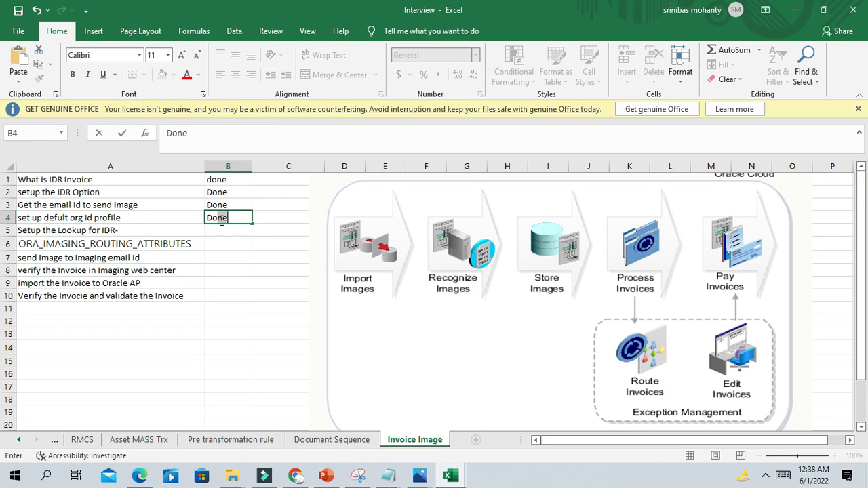
left_click(230, 268)
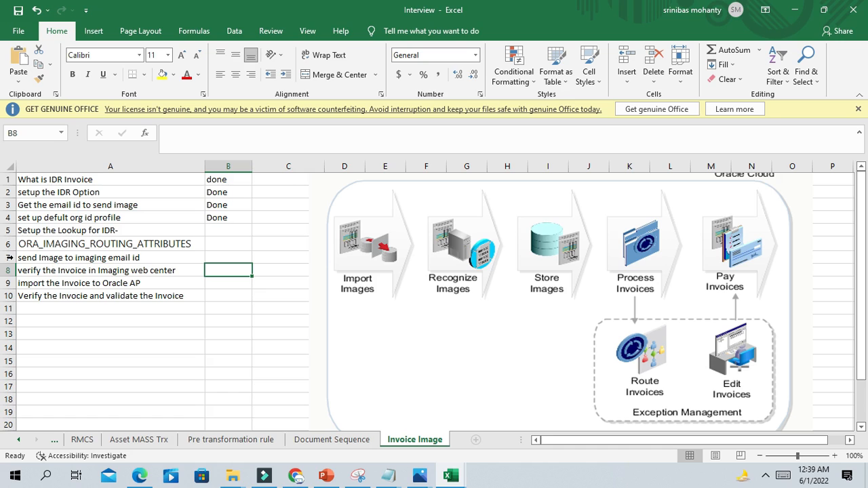
left_click(44, 242)
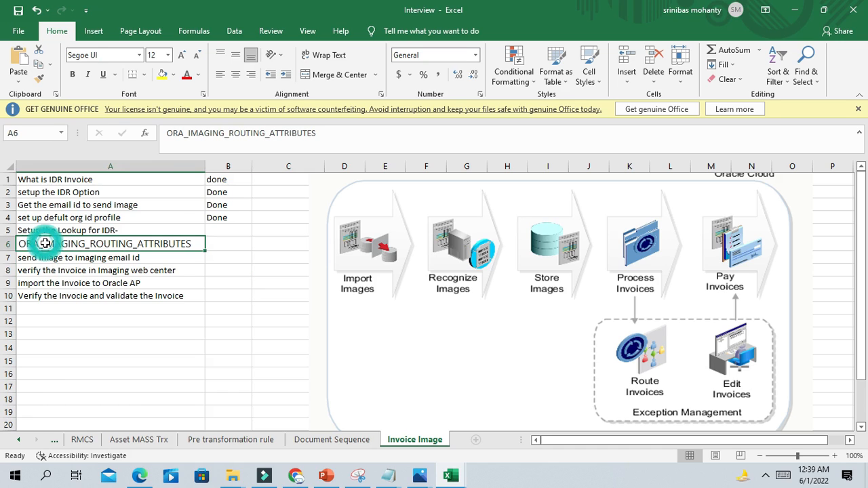
key("ctrl+c")
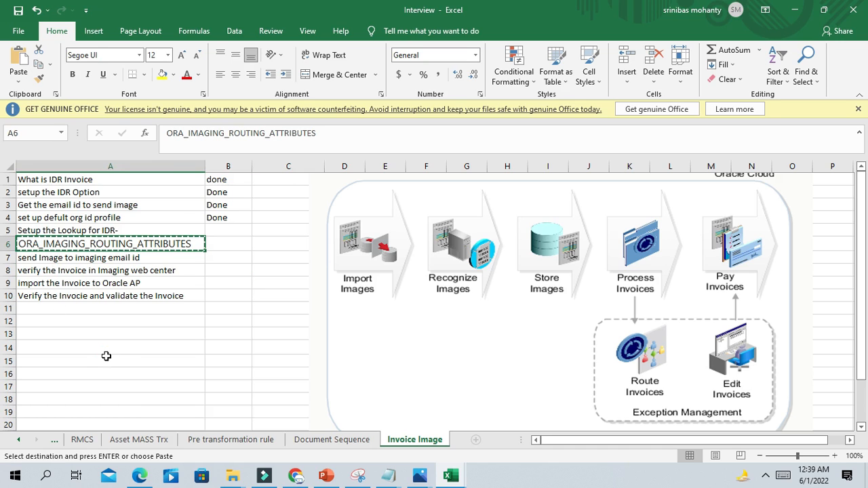
- Search the setup tasks for 'Manage%Pay' and open Manage Payables Lookups
key("alt+Tab")
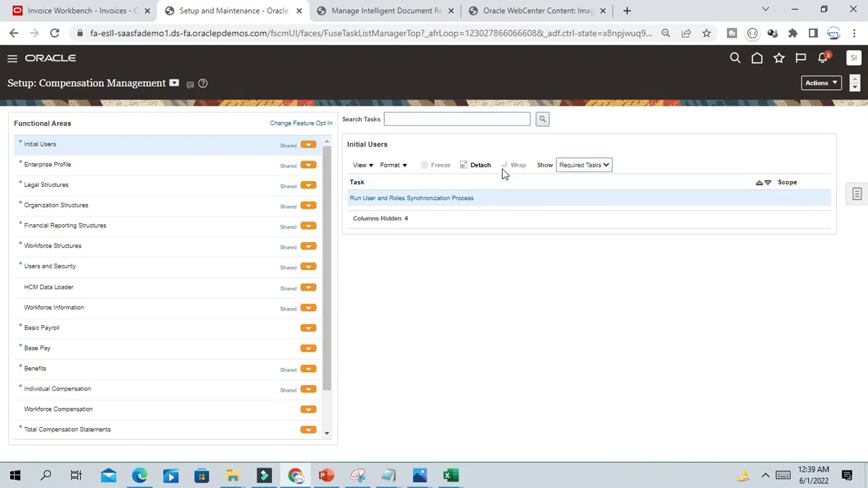
left_click(858, 194)
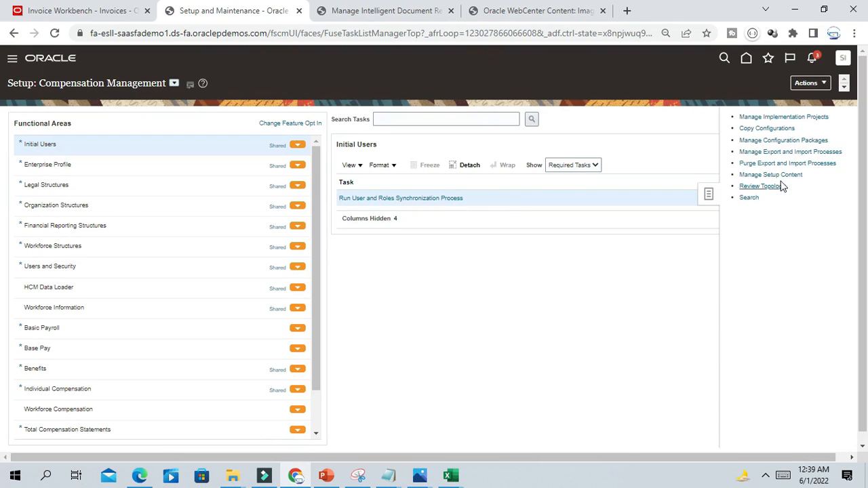
left_click(749, 197)
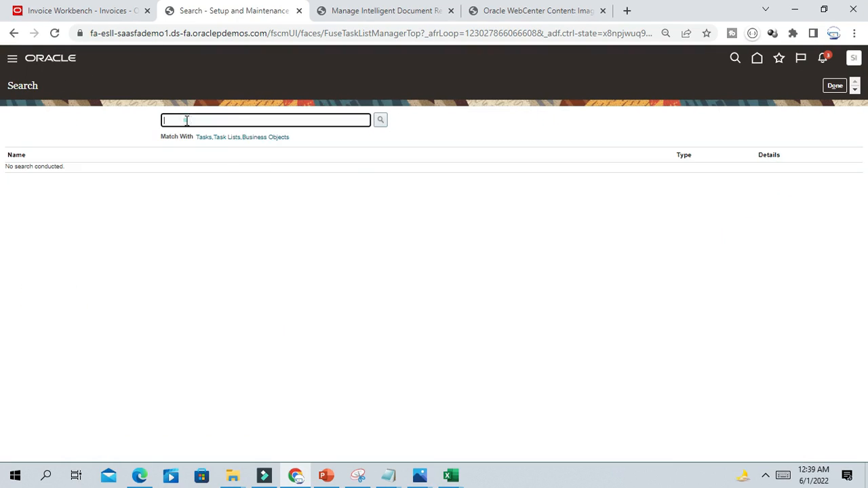
left_click(188, 121)
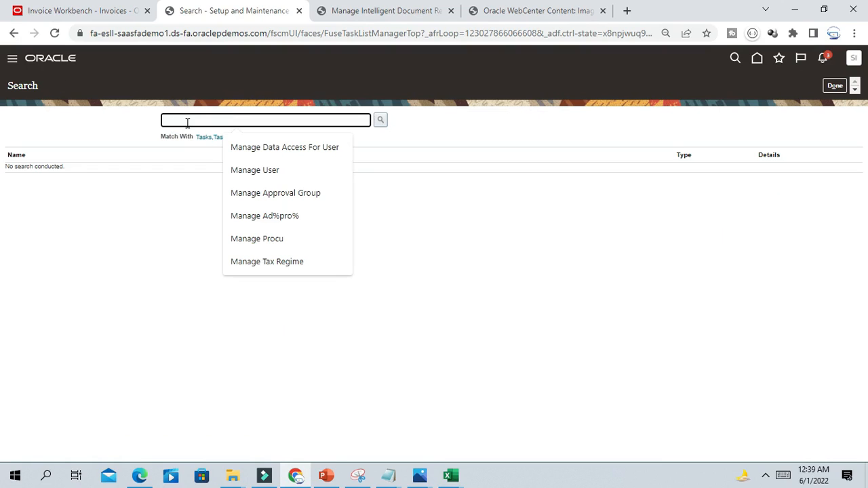
type("Manage%Pa")
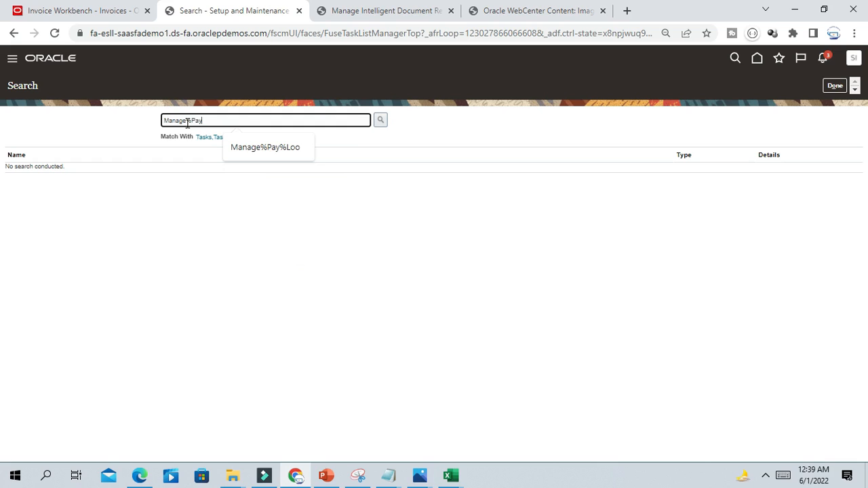
type("y")
left_click(254, 149)
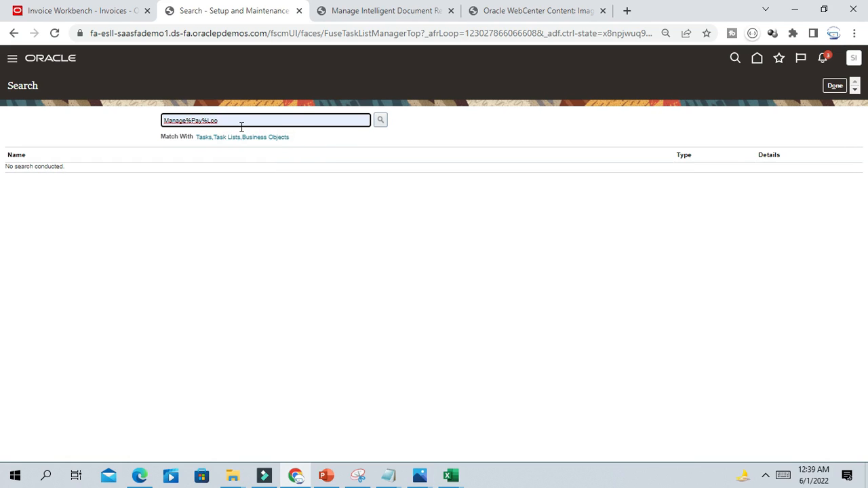
left_click(380, 120)
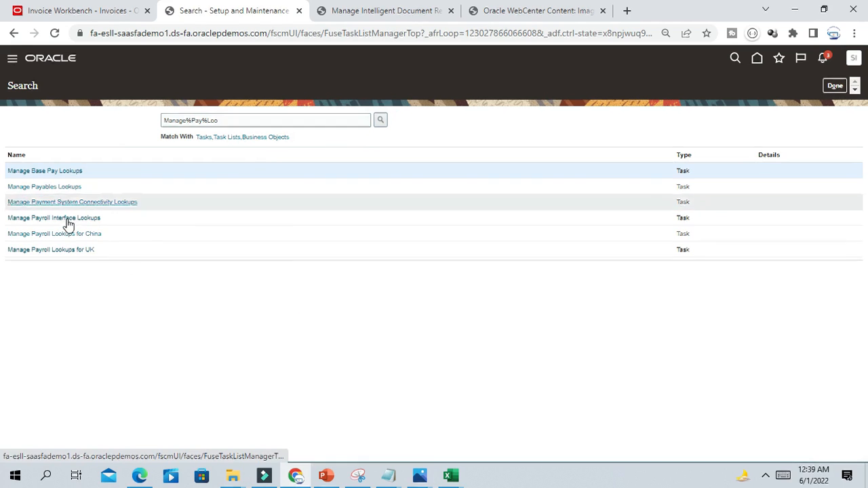
left_click(64, 187)
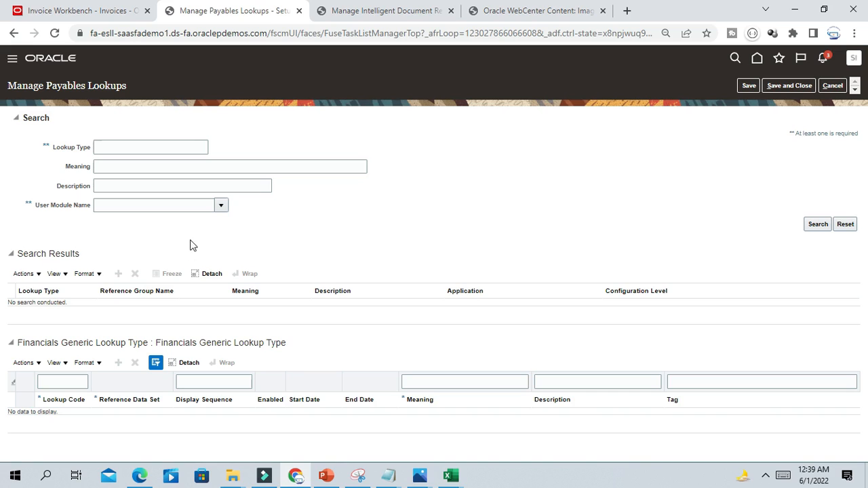
- Find lookup type ORA_IMAGING_ROUTING_ATTRIBUTES, enable its Business unit code, and save and close
left_click(142, 146)
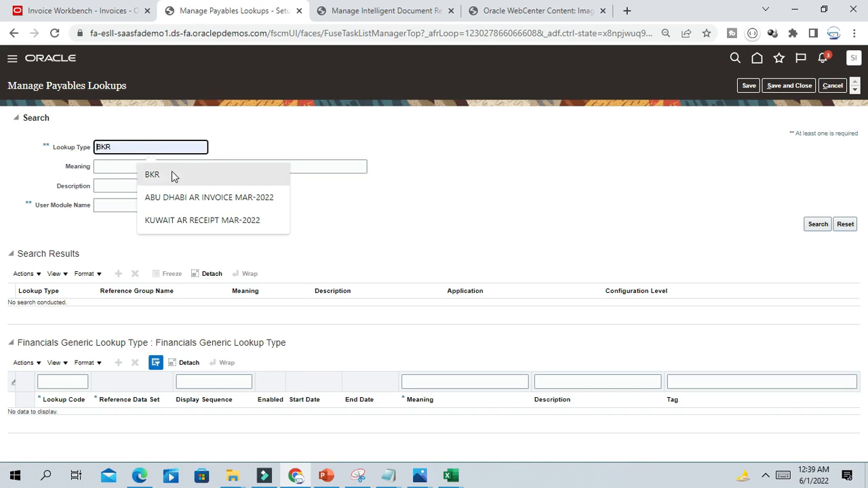
key("ctrl+v")
left_click(814, 224)
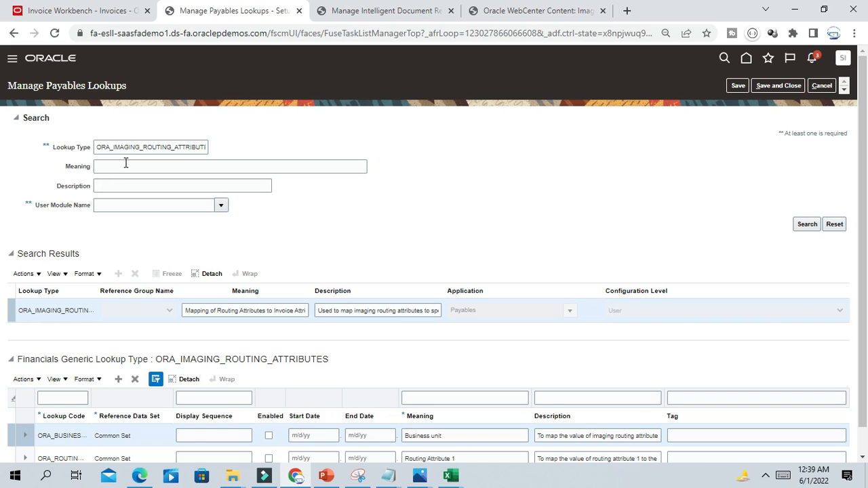
scroll(465, 218, "down", 1)
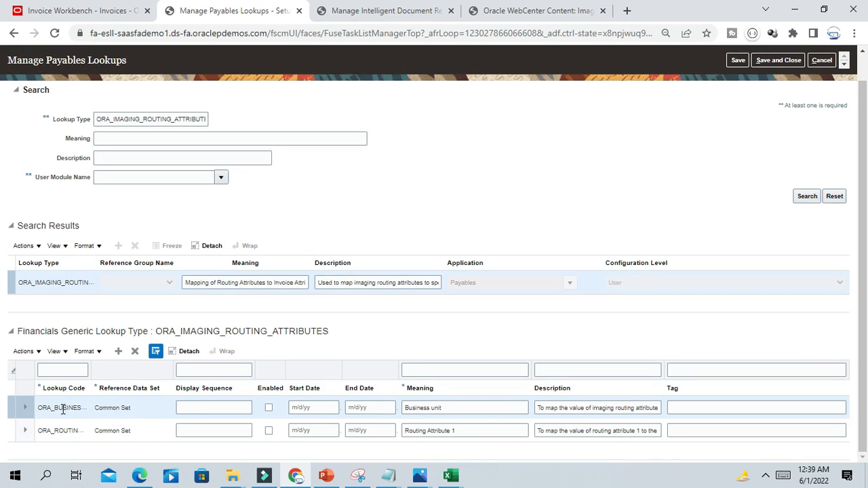
left_click(269, 409)
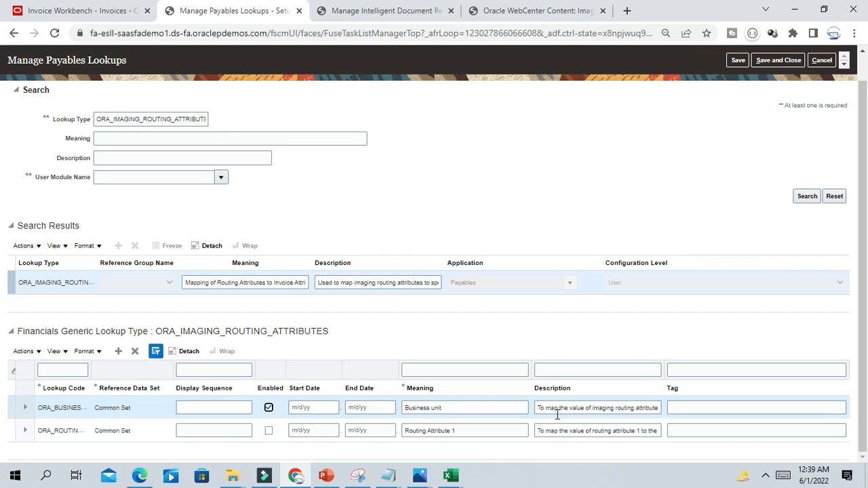
triple_click(610, 408)
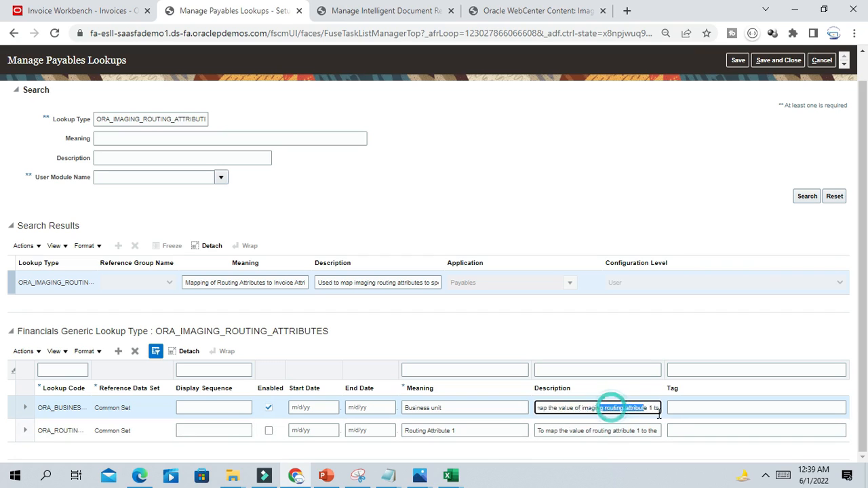
left_click(614, 408)
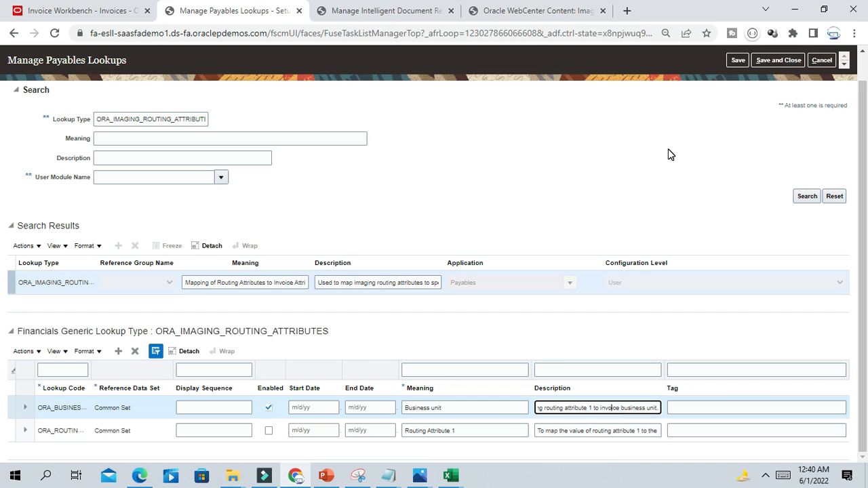
left_click(775, 59)
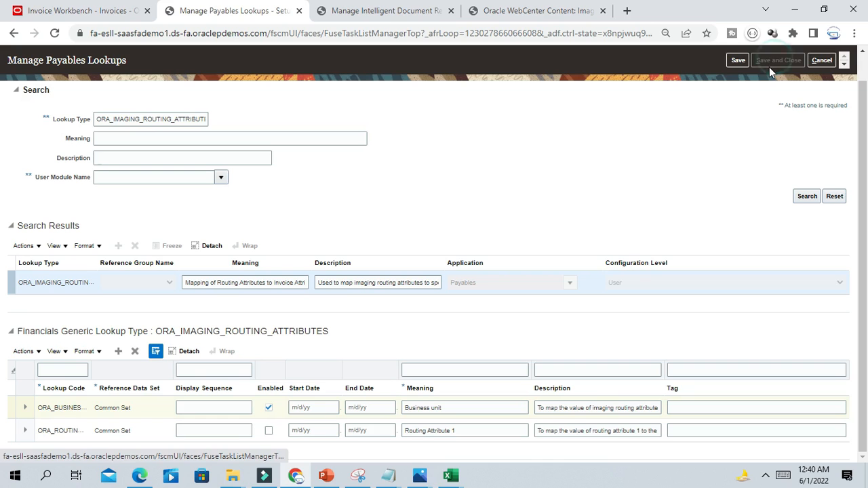
key("alt+Tab")
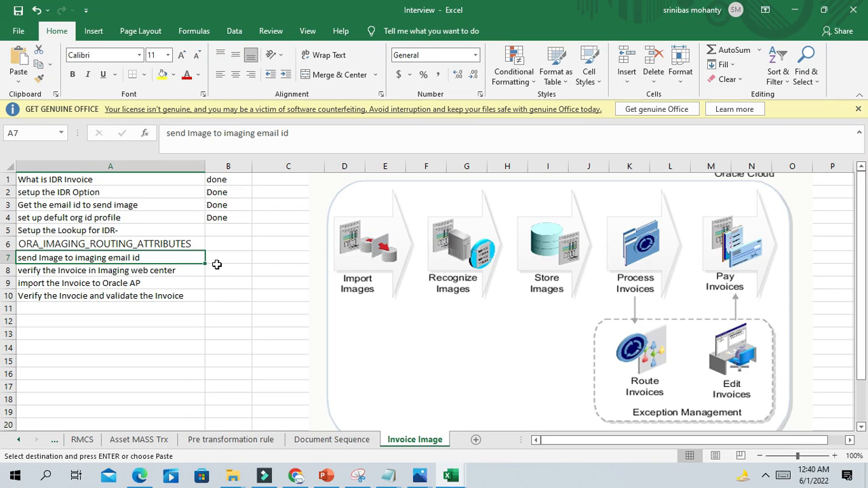
- Return to the Oracle task search page and open a new blank Chrome tab
left_click(295, 477)
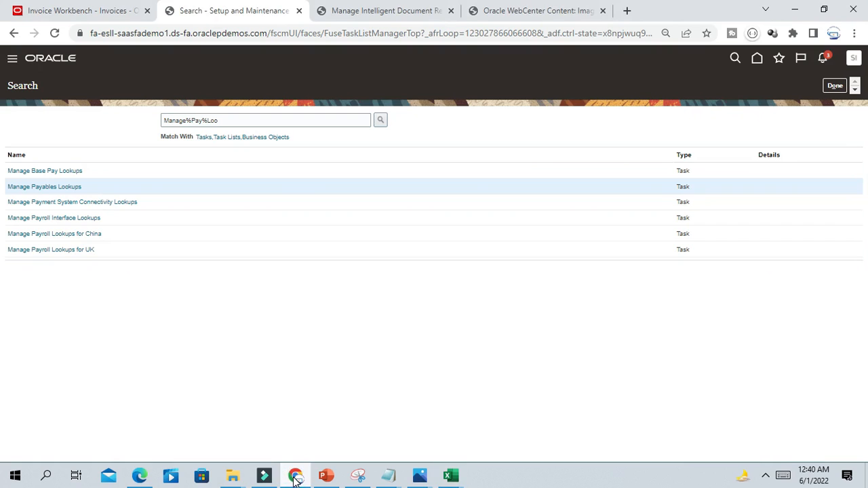
left_click(627, 12)
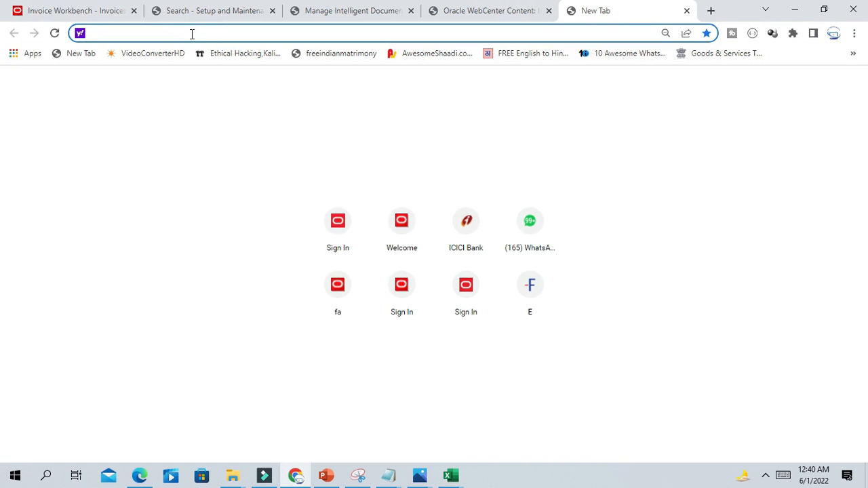
- Go to the Google home page and copy the imaging e-mail address from the Invoice Image notes
type("g")
left_click(161, 57)
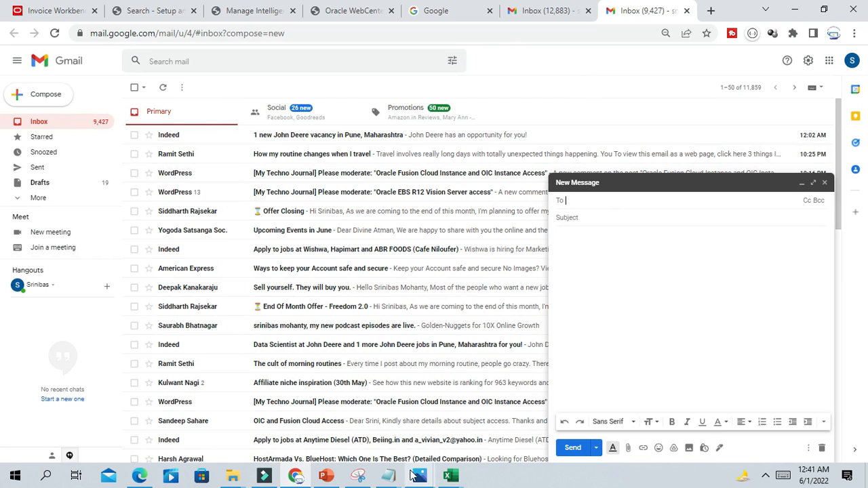
mouse_move(388, 477)
left_click(481, 434)
left_click(74, 83)
left_click_drag(4, 33, 382, 36)
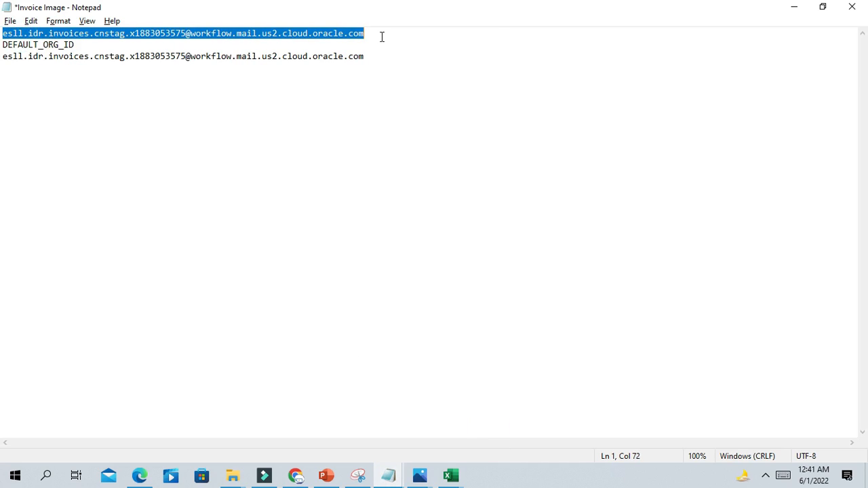
left_click_drag(4, 56, 366, 66)
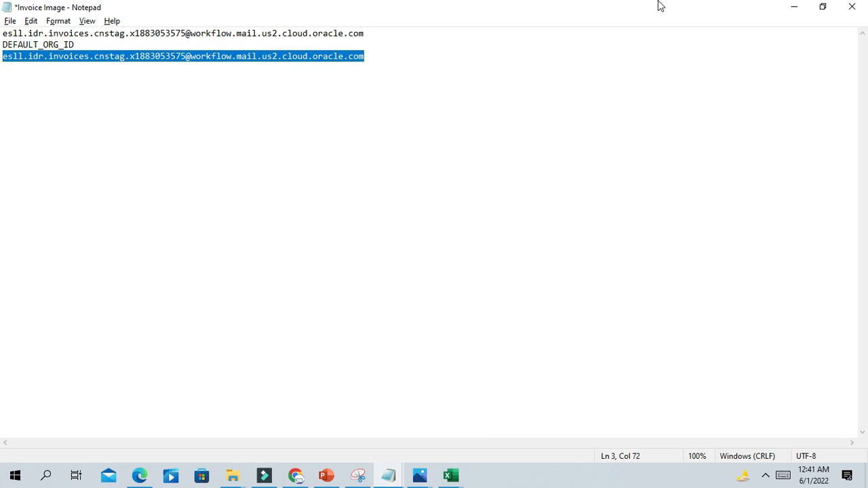
left_click(794, 8)
- Address the Gmail draft to the imaging e-mail with subject 'Invoice_Number_' and collapse it
left_click(575, 200)
key("ctrl+v")
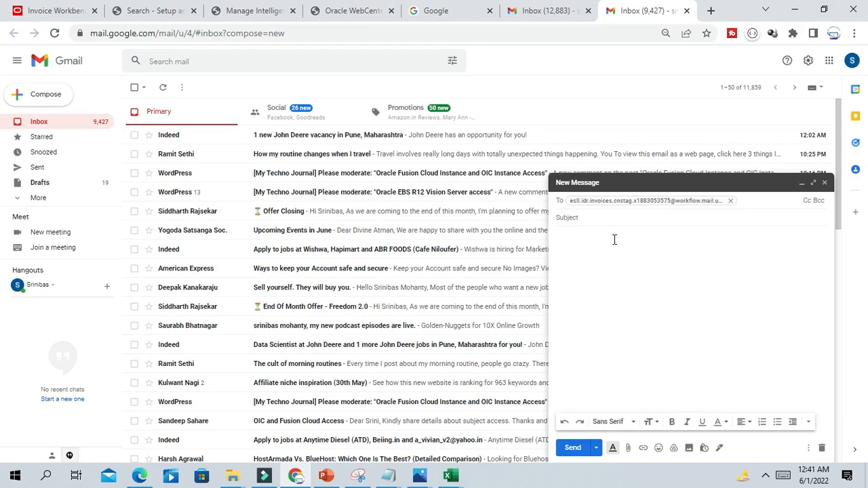
left_click(587, 217)
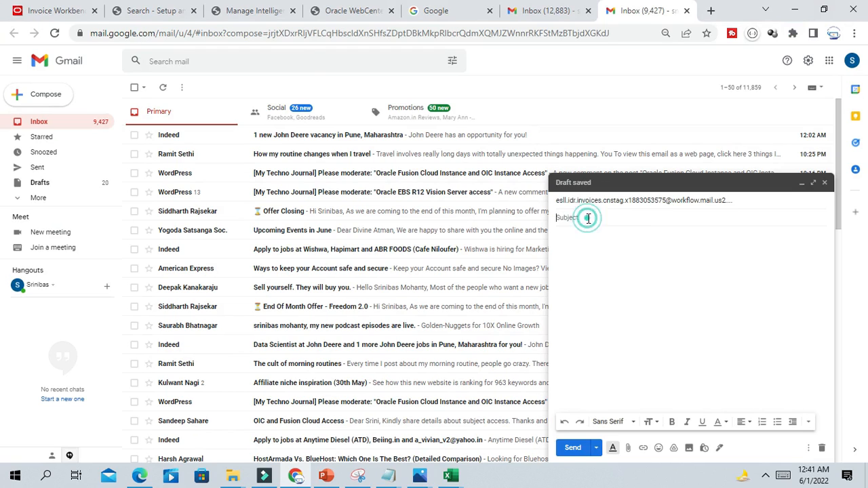
left_click(581, 216)
type("Invoice_Number_")
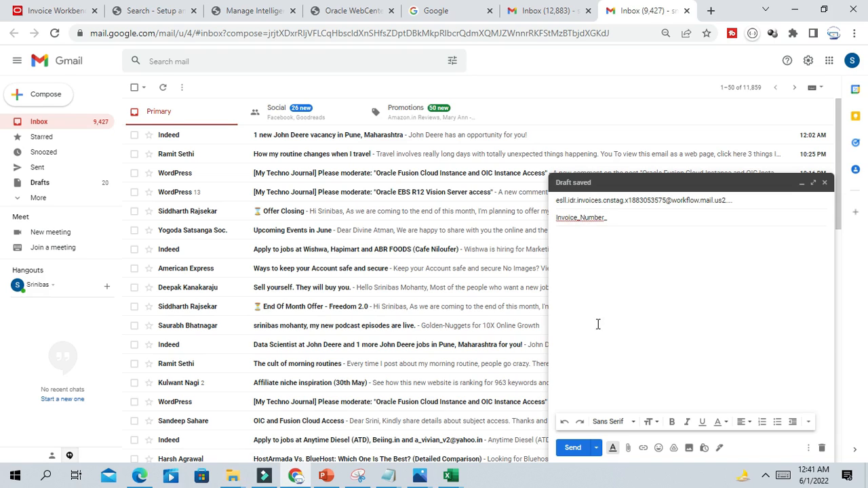
left_click(651, 181)
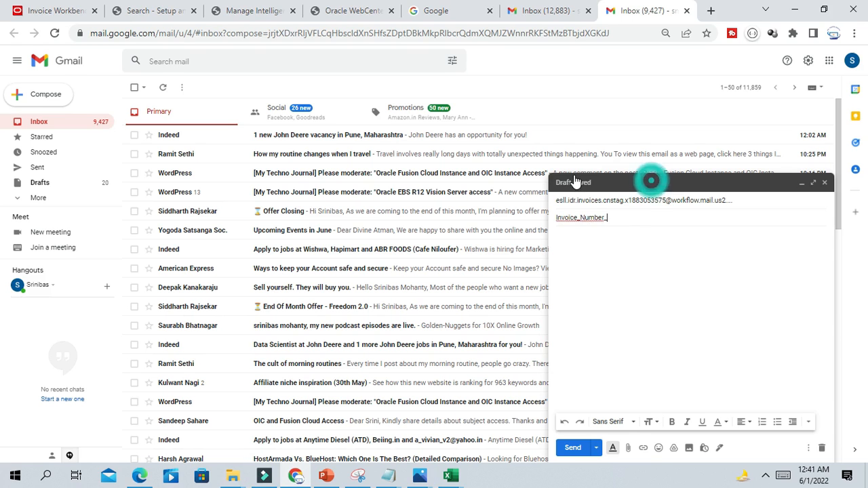
mouse_move(233, 478)
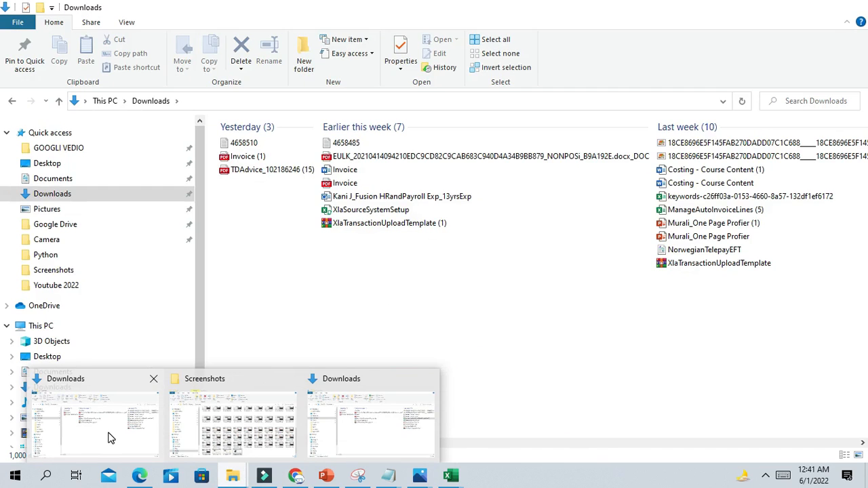
left_click(109, 435)
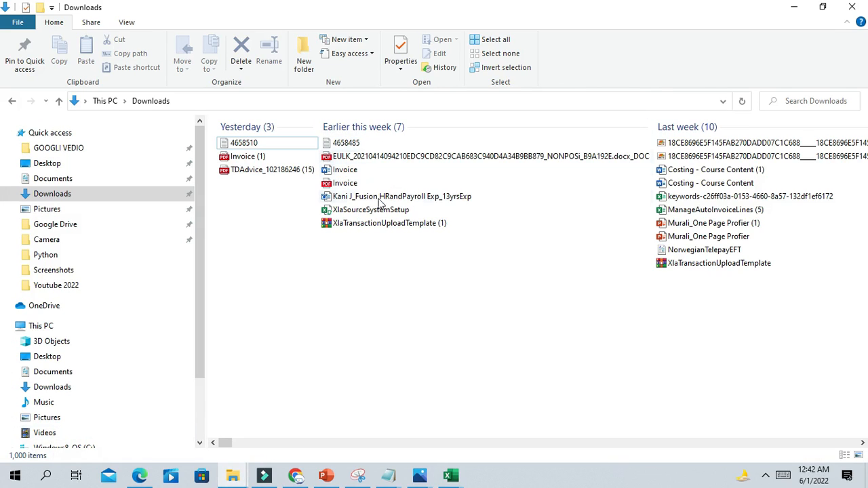
double_click(345, 184)
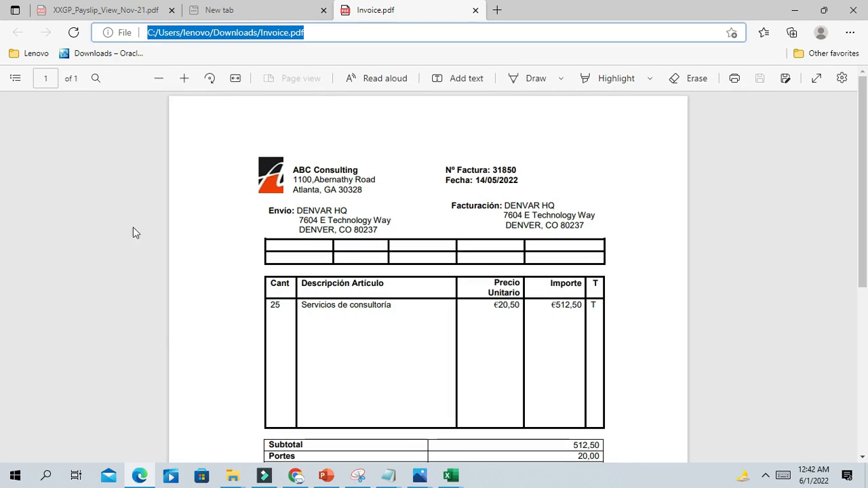
scroll(357, 217, "down", 2)
scroll(270, 221, "up", 2)
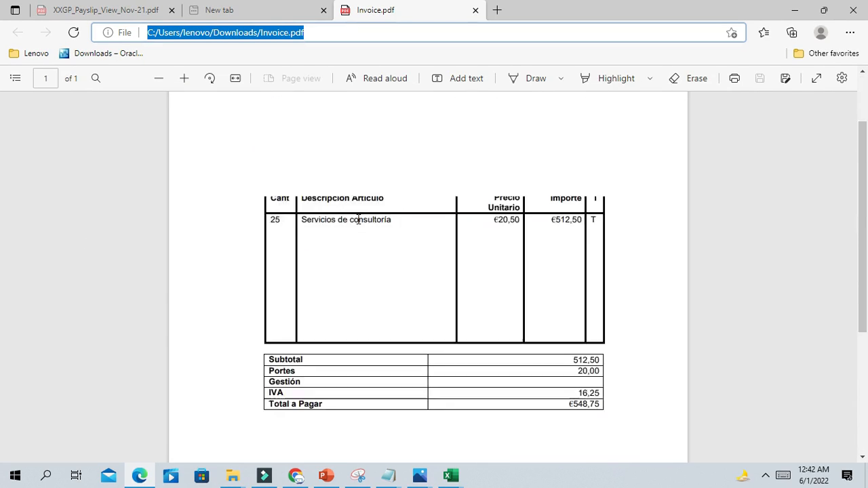
left_click_drag(293, 170, 365, 167)
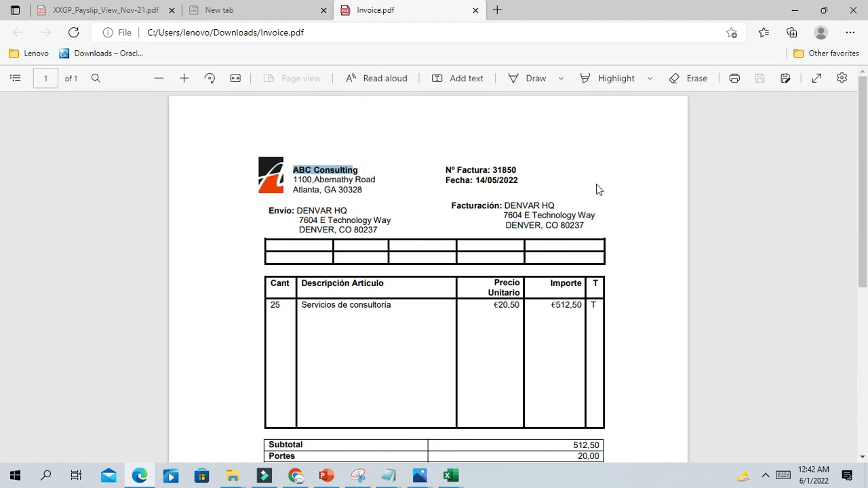
left_click(493, 170)
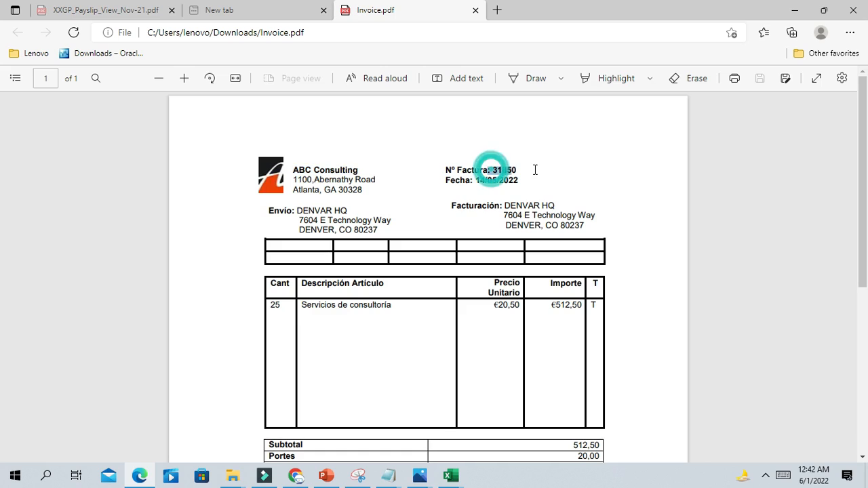
left_click(480, 192)
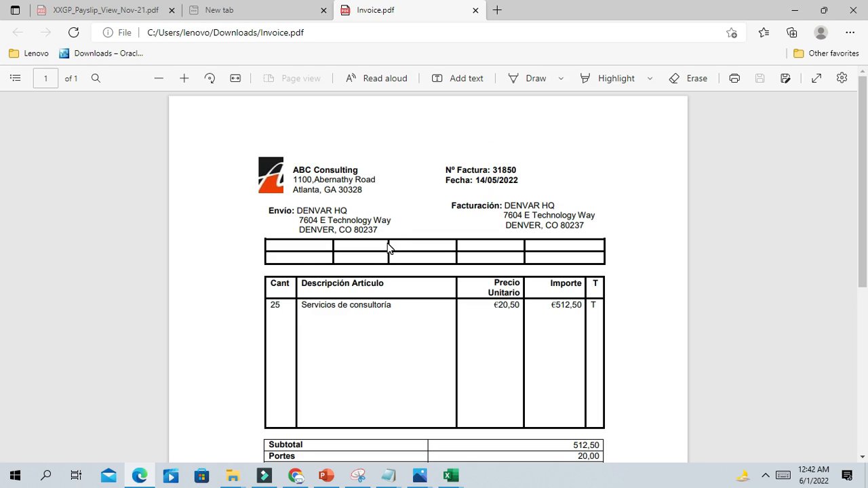
left_click(797, 10)
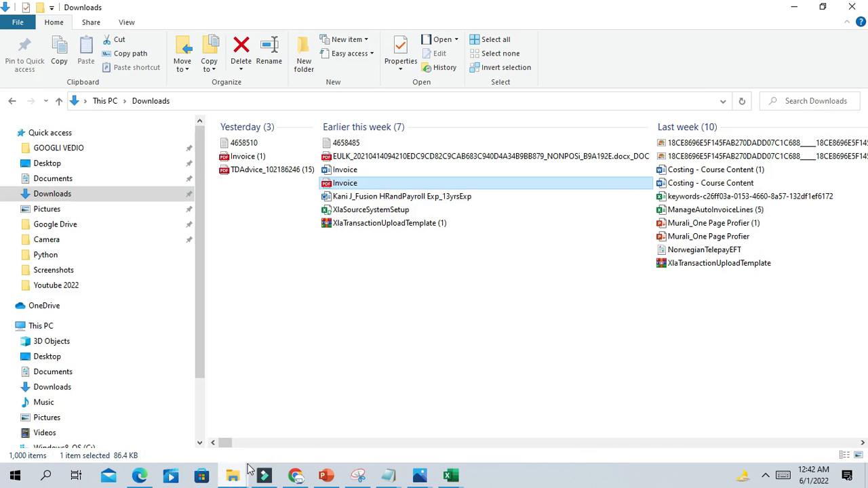
left_click(295, 476)
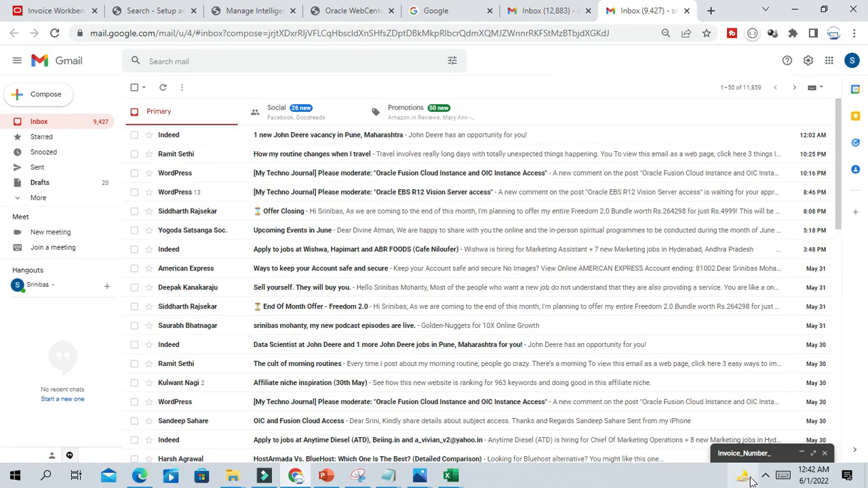
- Copy 31850 from the invoice PDF and append it to make the subject Invoice_Number_31850
left_click(768, 453)
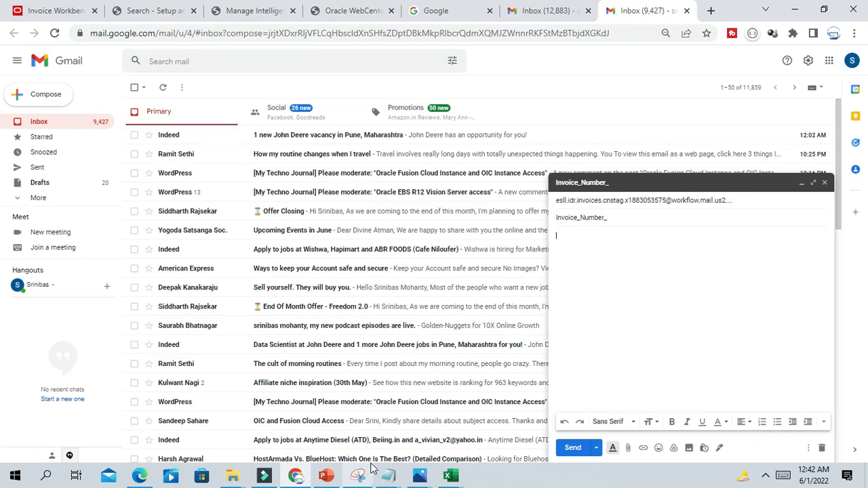
left_click(140, 477)
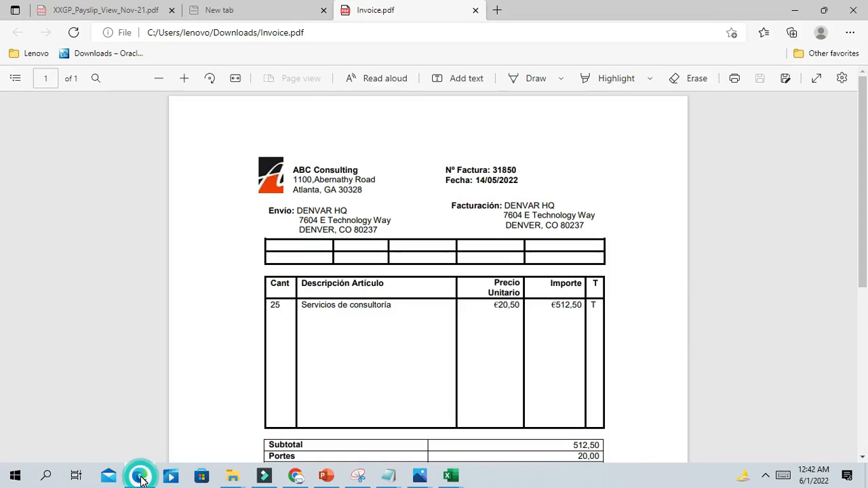
double_click(492, 167)
key("ctrl+c")
left_click(296, 477)
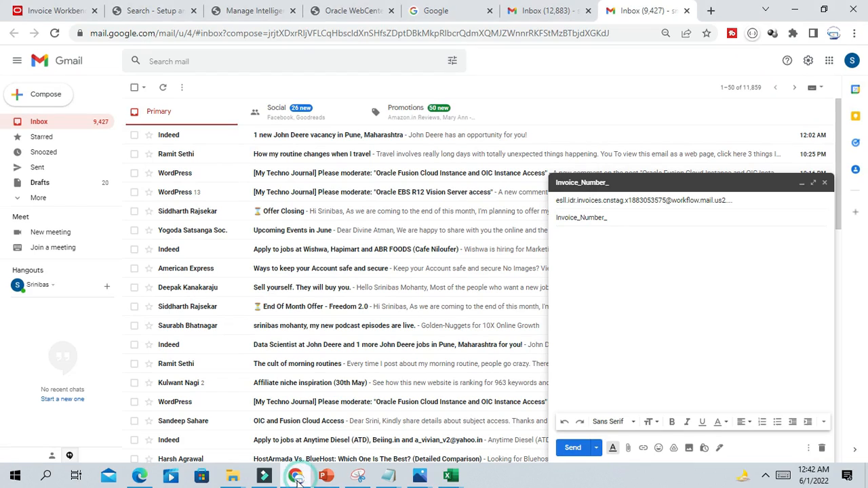
key("ctrl+v")
- Attach Invoice.pdf from Downloads and send the message
left_click(634, 280)
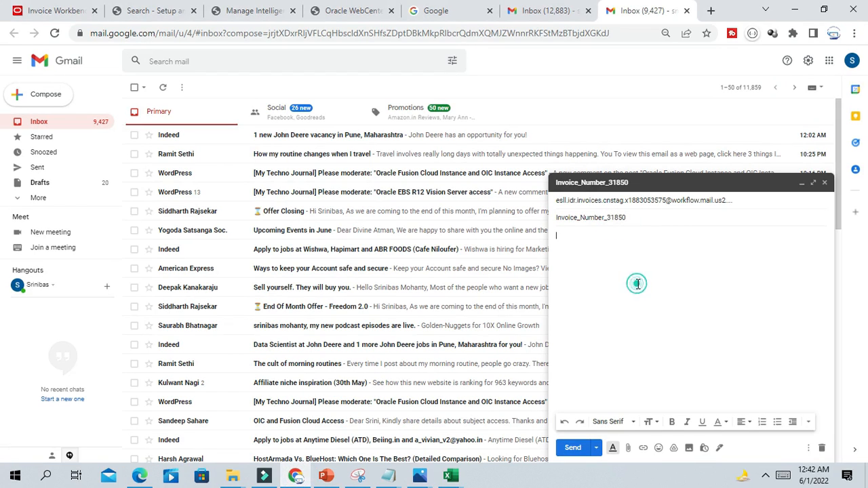
left_click(628, 449)
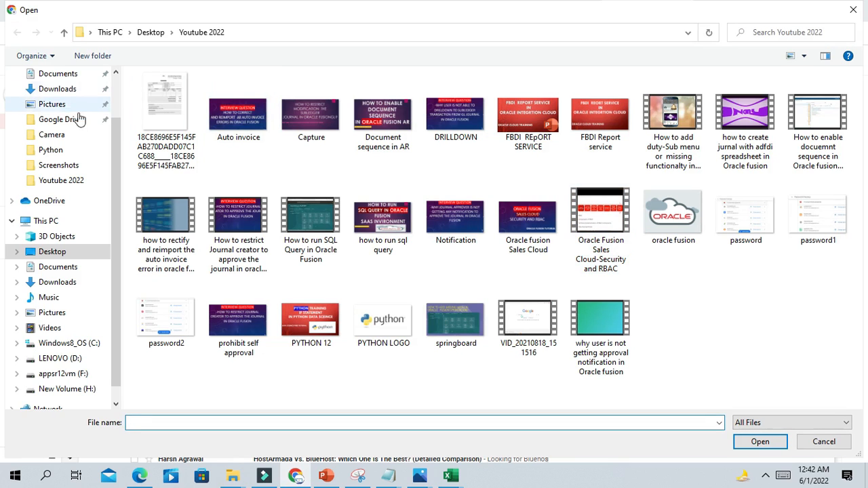
left_click(61, 91)
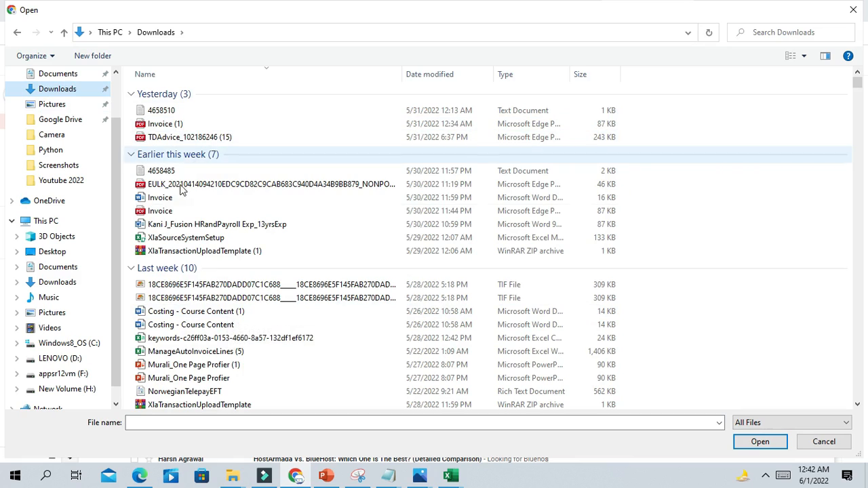
left_click(162, 211)
left_click(760, 441)
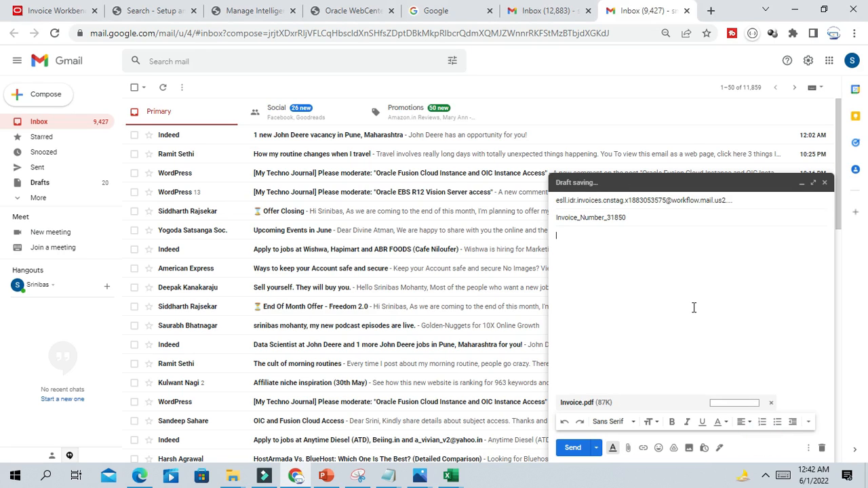
left_click(573, 449)
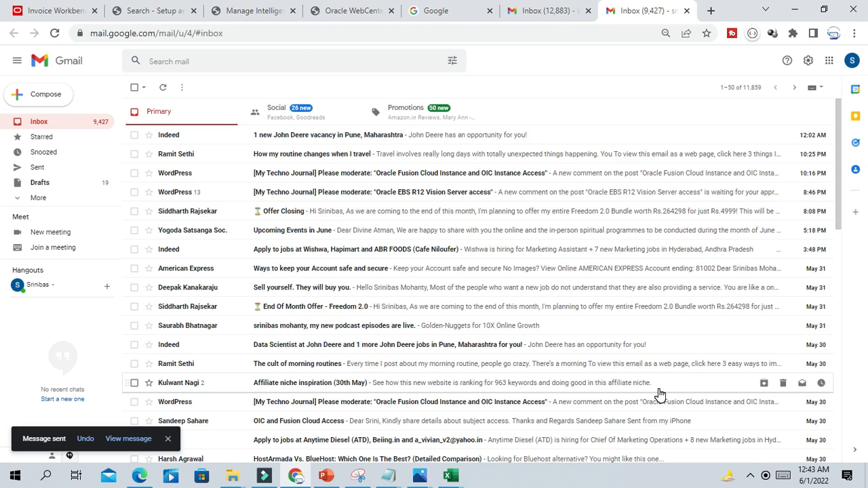
- Enter Done as the checklist status for B5, B6 and the imaging e-mail step
mouse_move(452, 478)
left_click(495, 440)
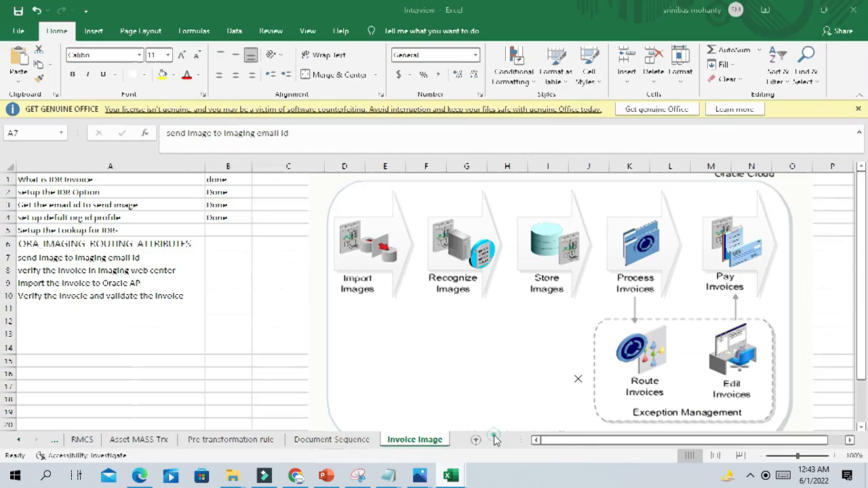
left_click(227, 243)
left_click(221, 229)
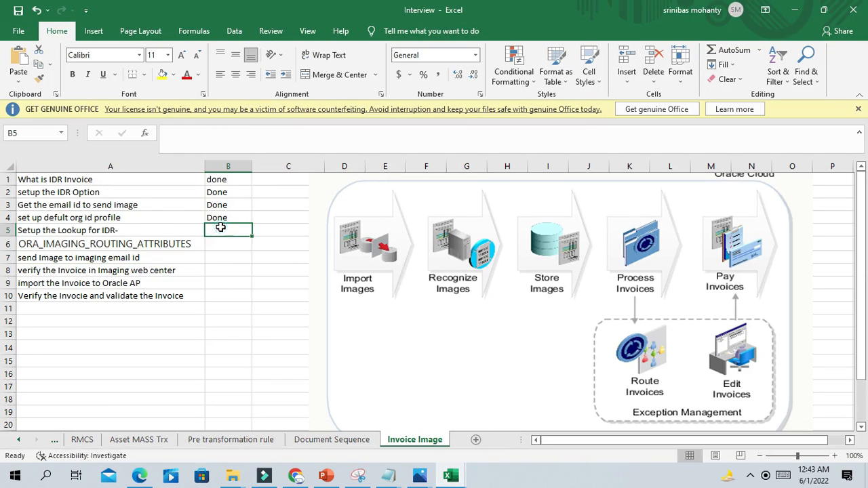
type("Done")
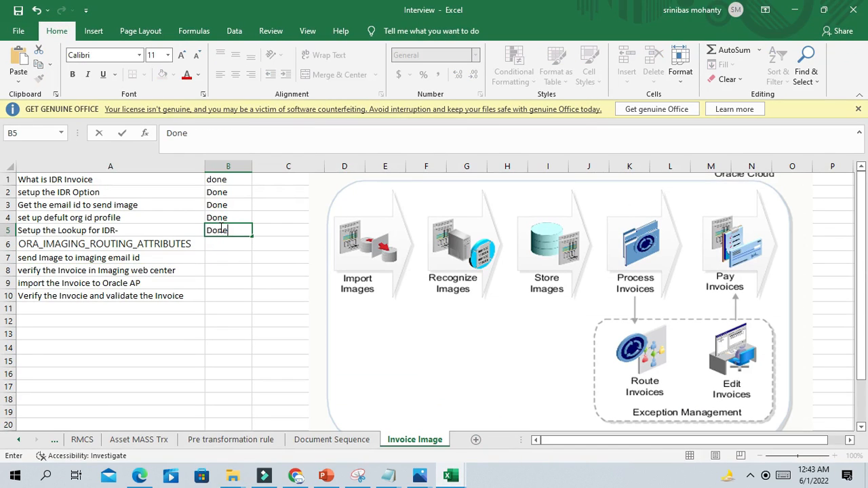
left_click(218, 242)
type("Done")
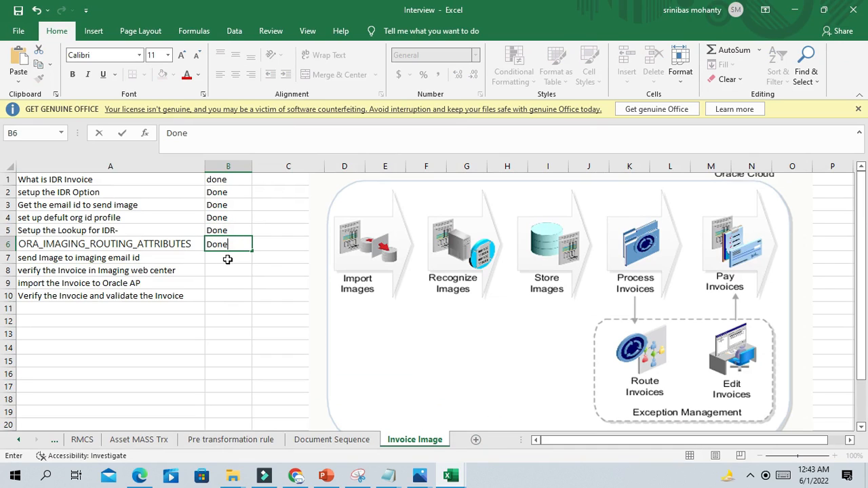
left_click(228, 257)
type("Done")
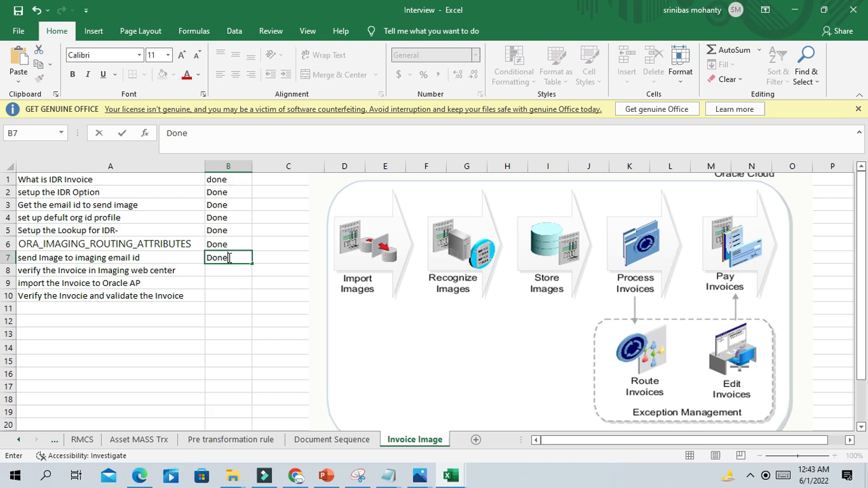
left_click(240, 293)
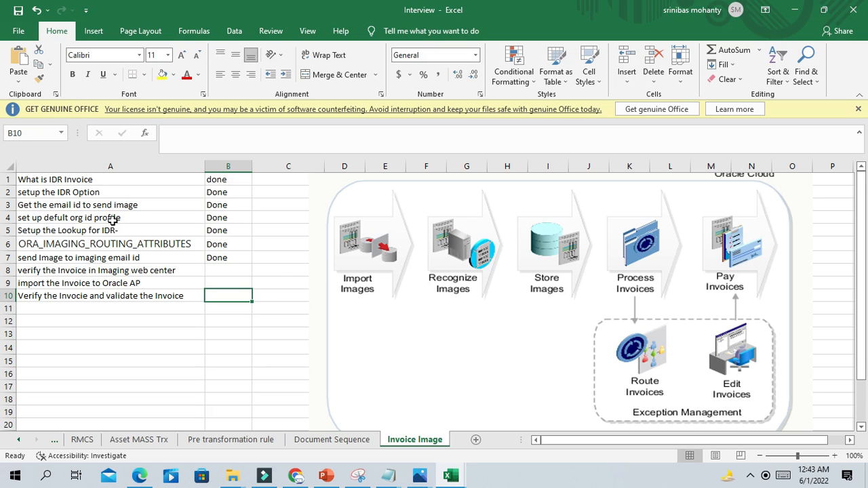
- Check the row 7 step text, select the verify step's status cell, then bring Chrome back
left_click(90, 258)
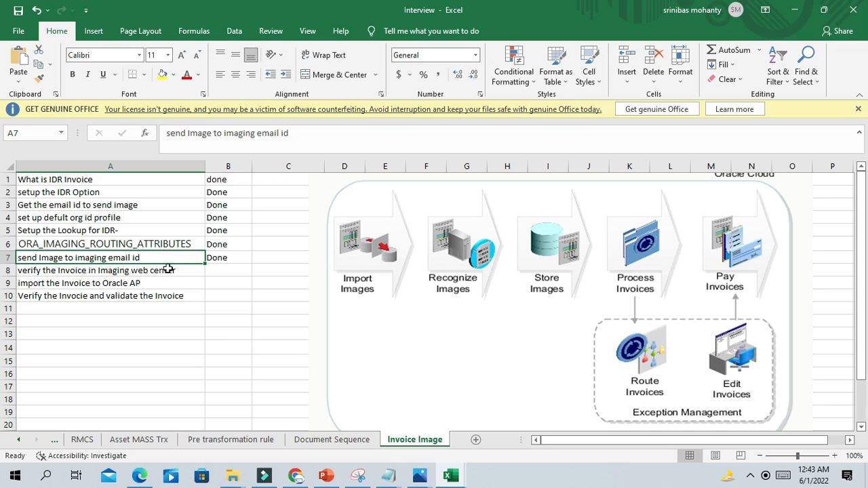
left_click(236, 270)
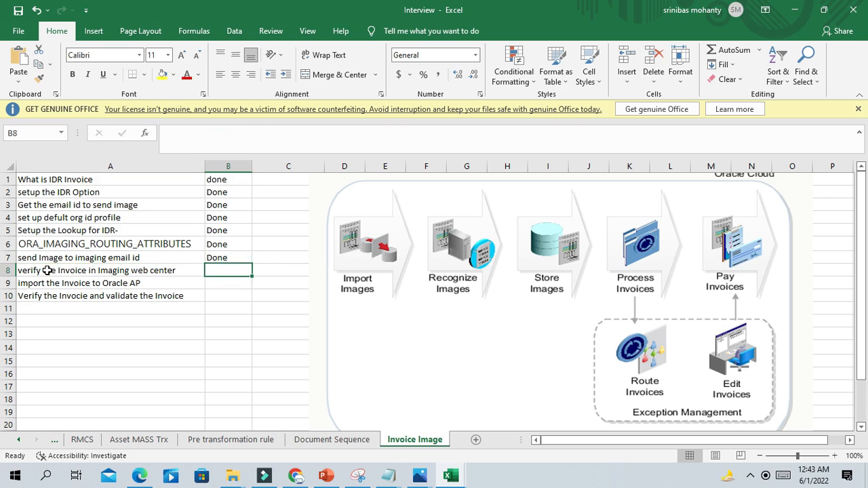
left_click(215, 271)
left_click(299, 476)
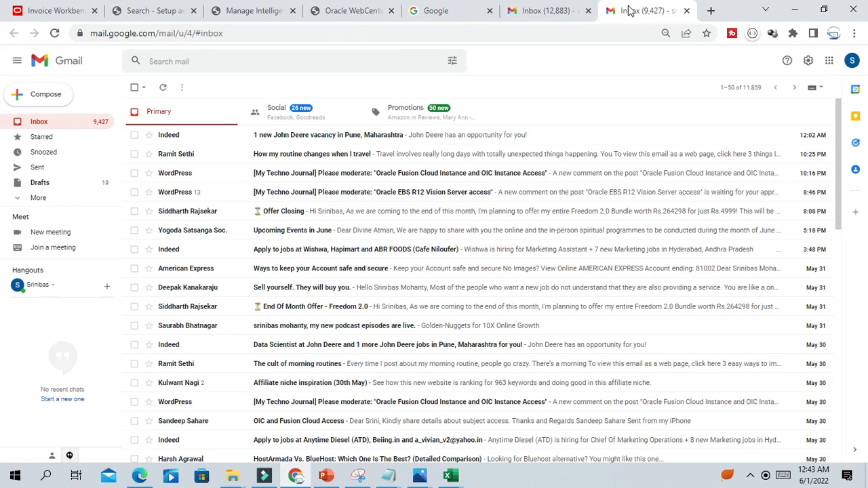
- Open the WebCenter Imaging Payables Invoice Search and enter invoice number 31850
left_click(346, 15)
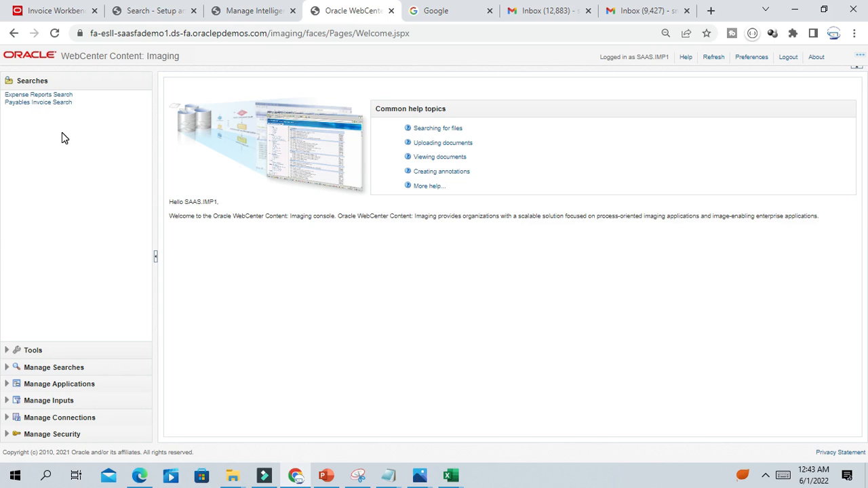
left_click(29, 104)
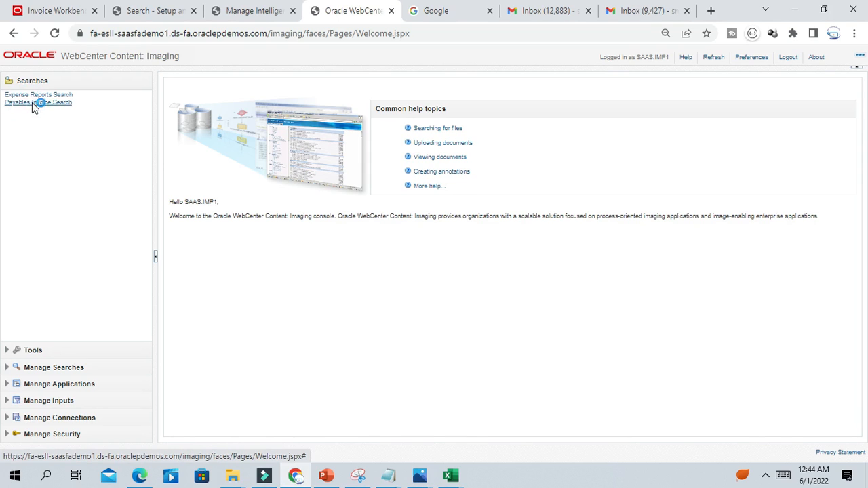
left_click(324, 151)
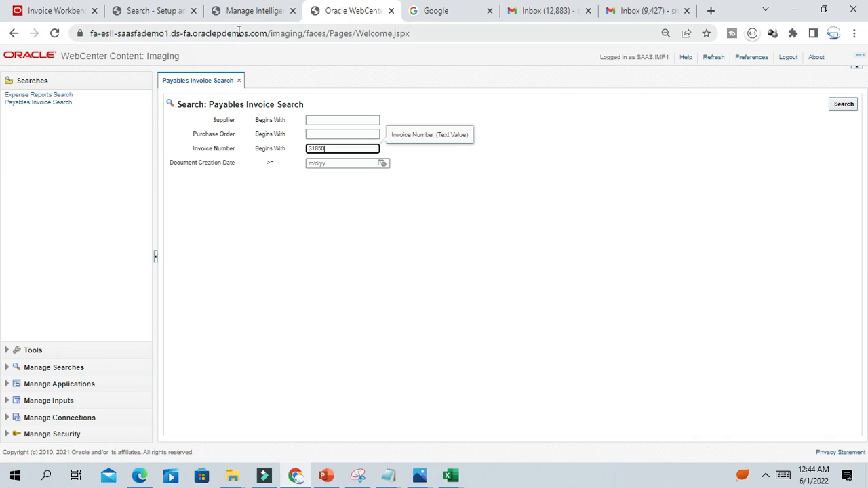
- Copy the Oracle site address from the Payables Invoices page and switch to the Google tab
left_click(56, 13)
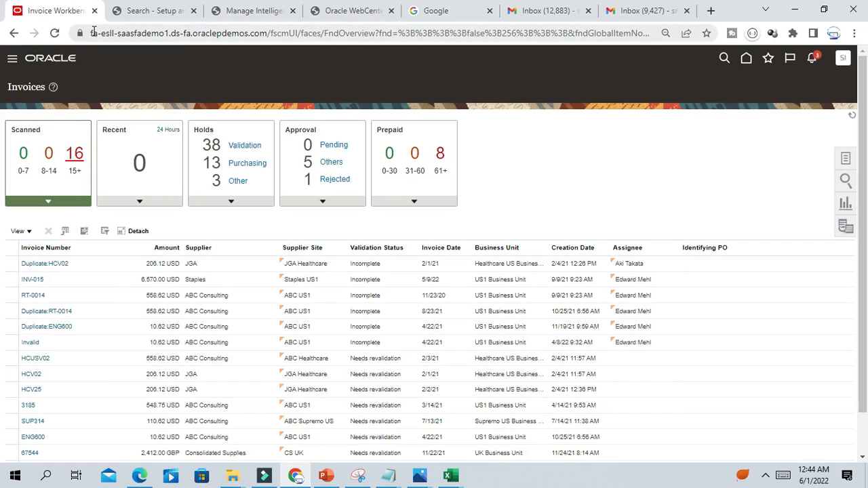
left_click_drag(92, 34, 267, 54)
key("ctrl+c")
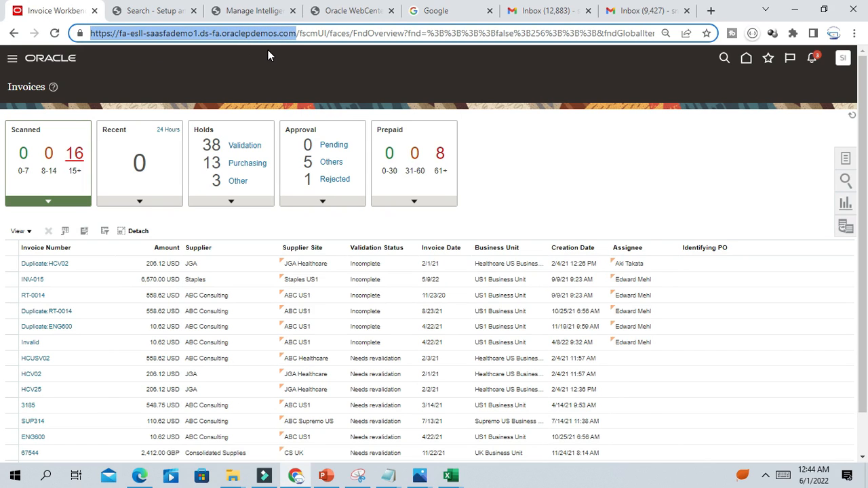
left_click(413, 10)
- Load the Oracle WebCenter Imaging site in the Google tab, then return to the first WebCenter tab
left_click(392, 33)
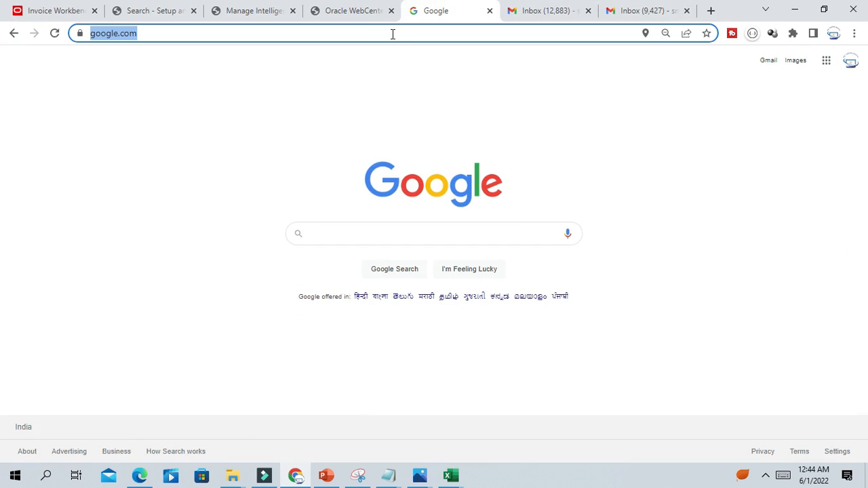
key("ctrl+v")
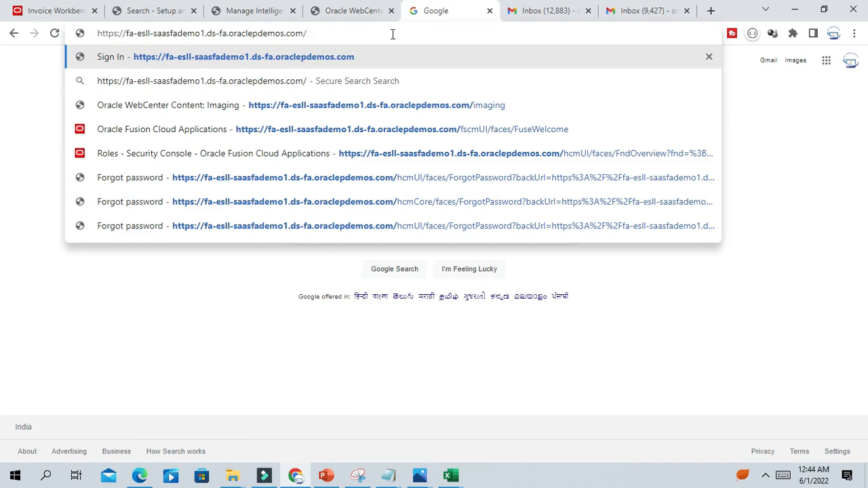
type("imaging")
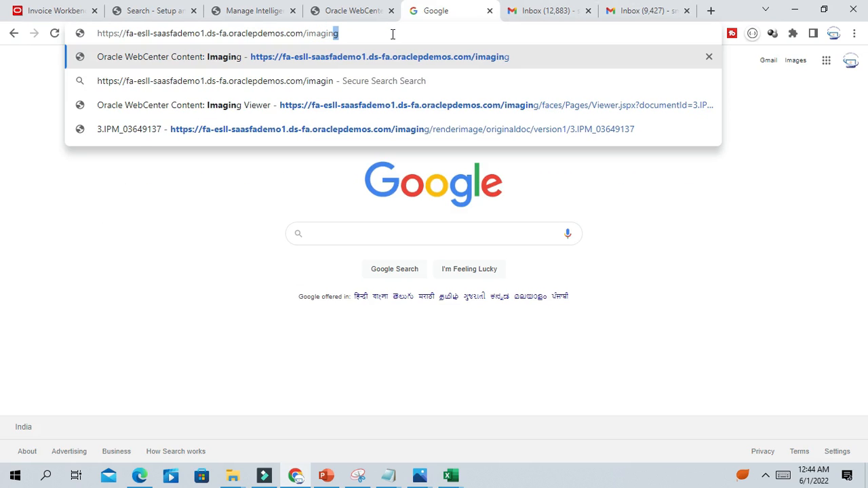
left_click(471, 61)
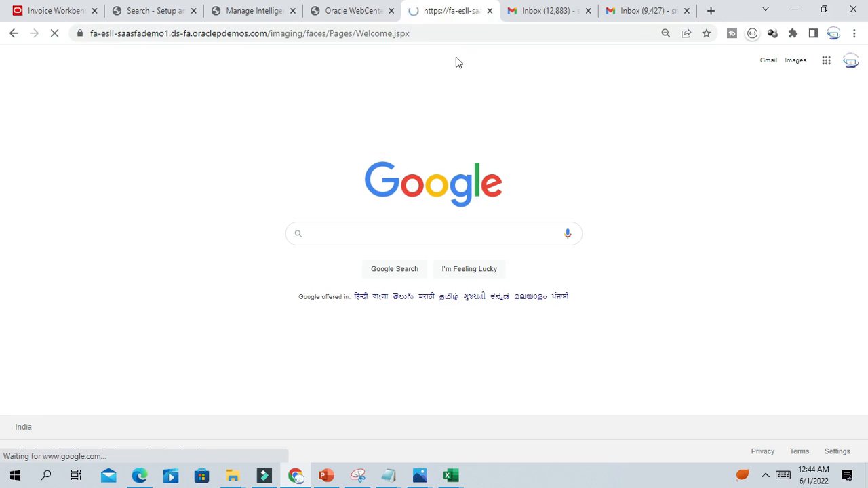
left_click(341, 11)
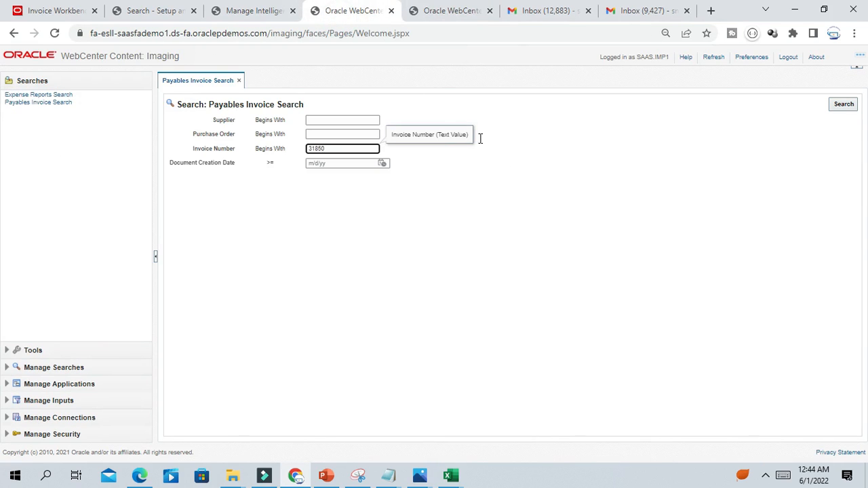
- Search for invoice 31850, dismissing the session timeout and reselecting 31850 from autofill
left_click(843, 105)
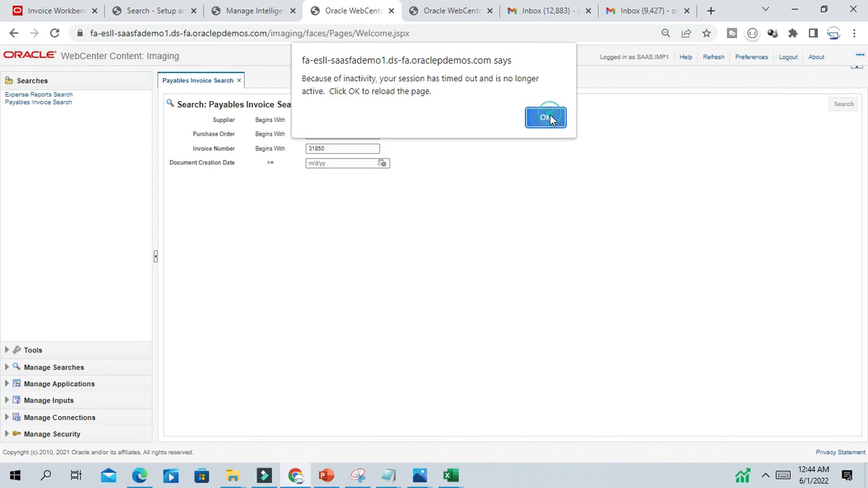
left_click(547, 121)
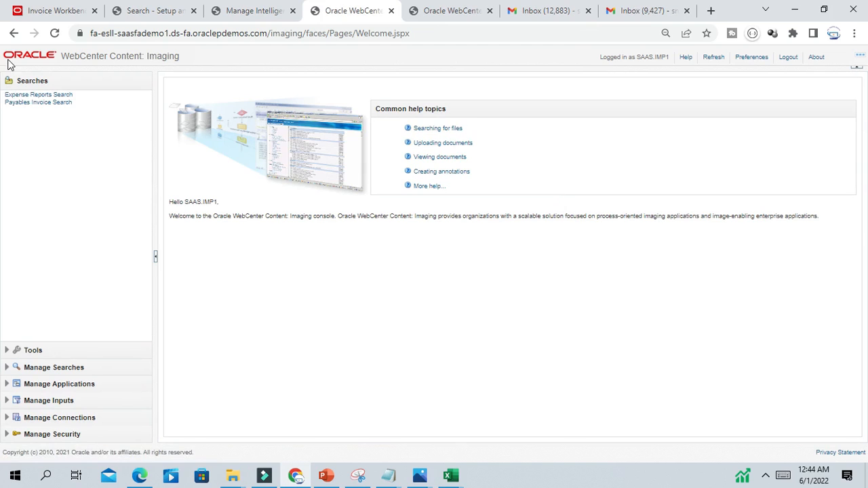
left_click(44, 102)
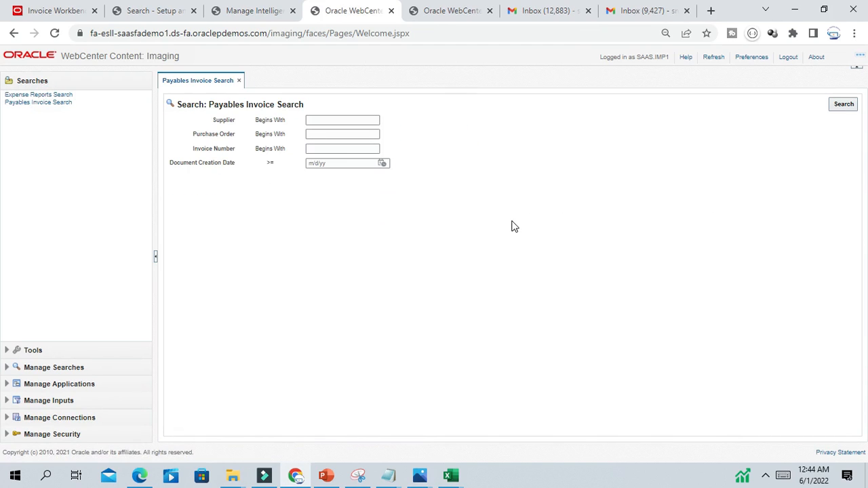
left_click(334, 149)
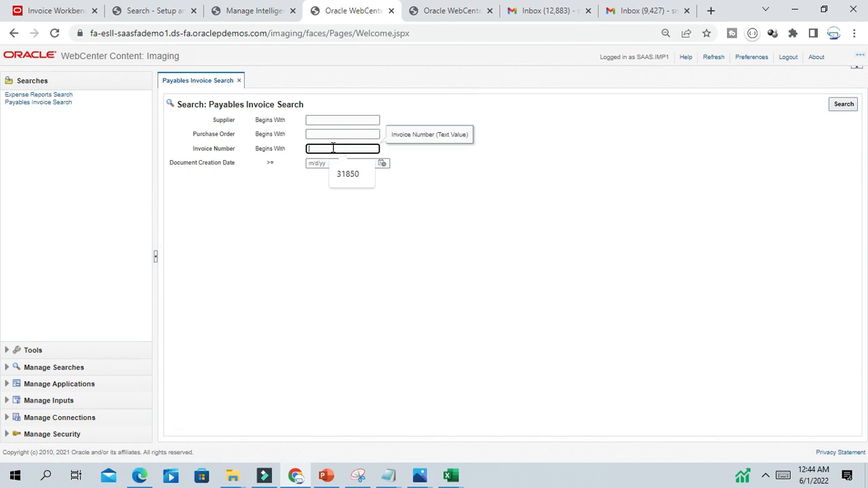
left_click(349, 174)
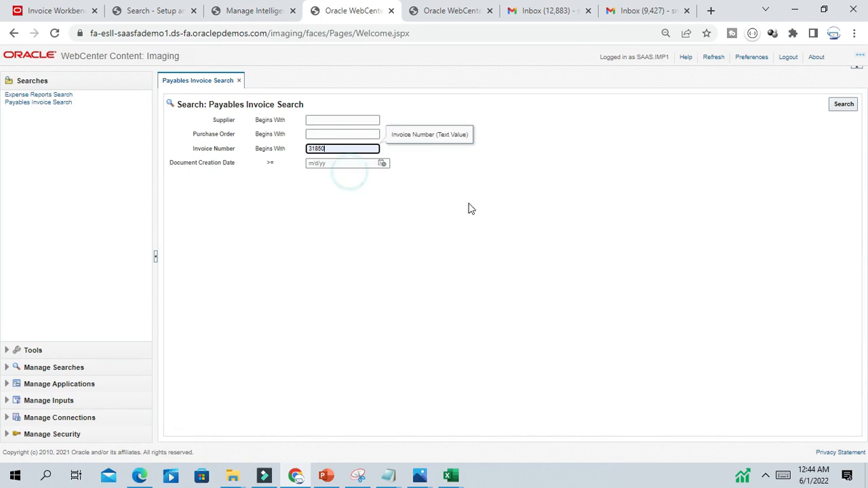
left_click(843, 104)
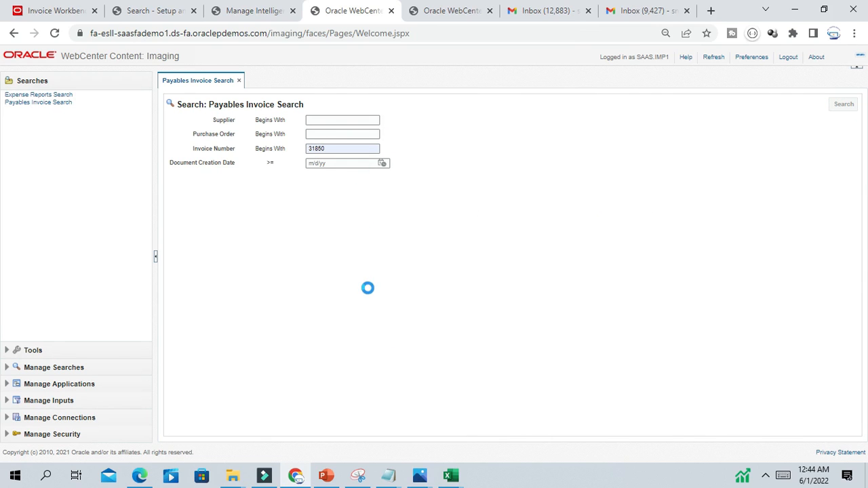
- Rerun the search until the single ABC Consulting invoice 31850 returns, and open its scanned image
left_click(310, 148)
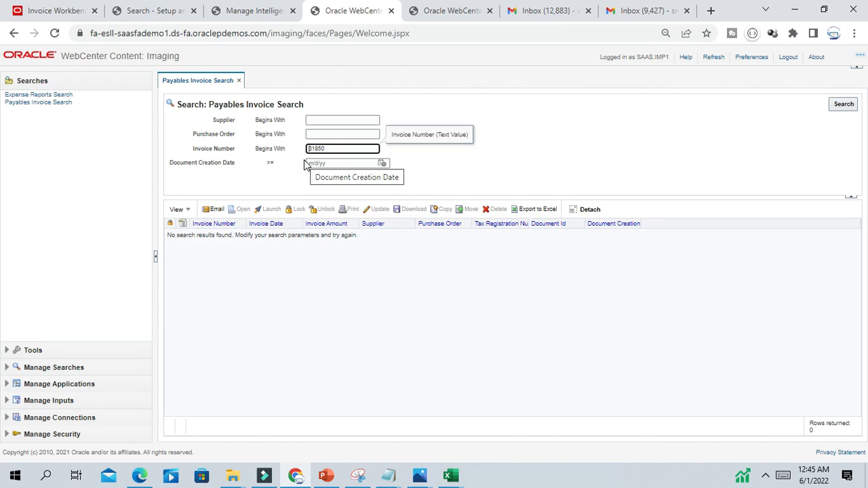
left_click(845, 106)
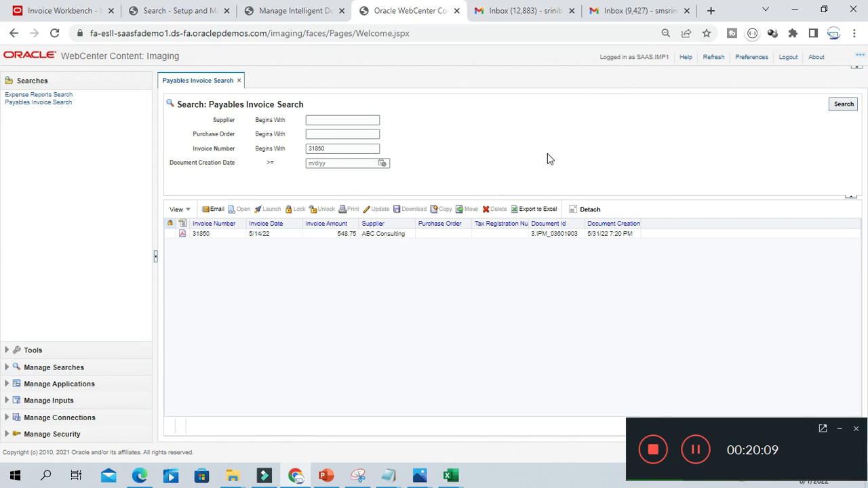
left_click(839, 429)
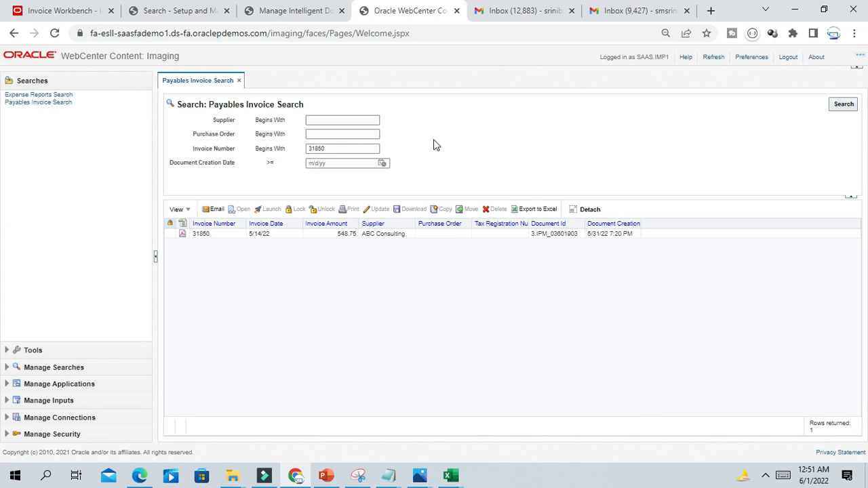
left_click(182, 236)
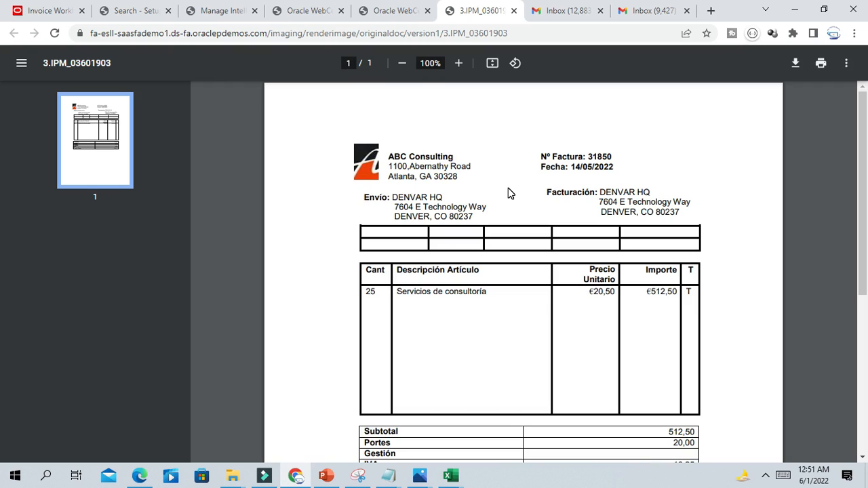
- Scroll the invoice 31850 image to check its €548,75 total, then close it and return to the results
scroll(661, 342, "down", 3)
scroll(655, 303, "up", 3)
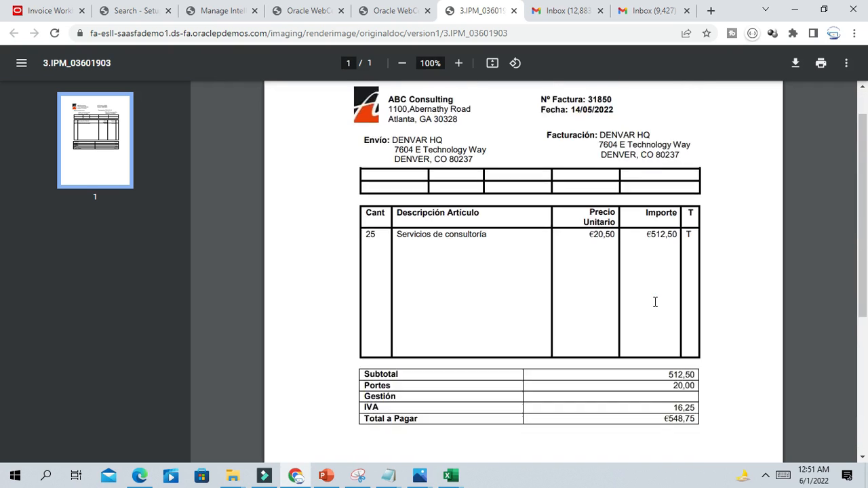
scroll(583, 236, "down", 3)
scroll(583, 236, "up", 3)
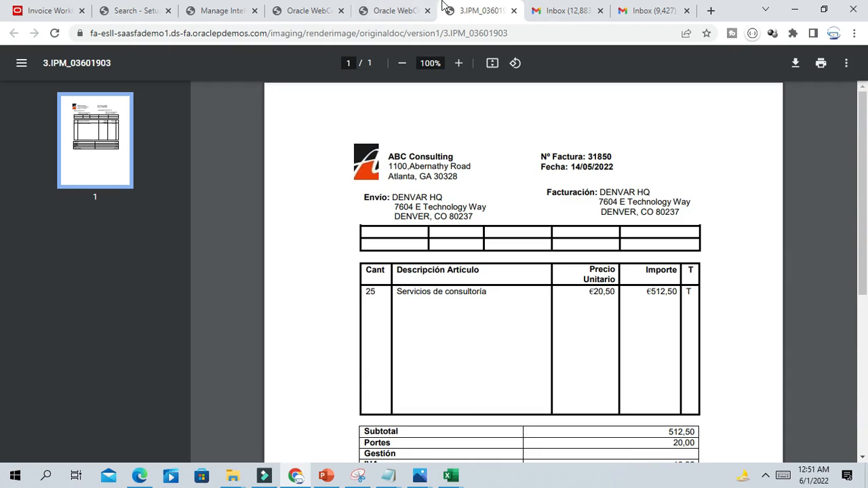
left_click(514, 12)
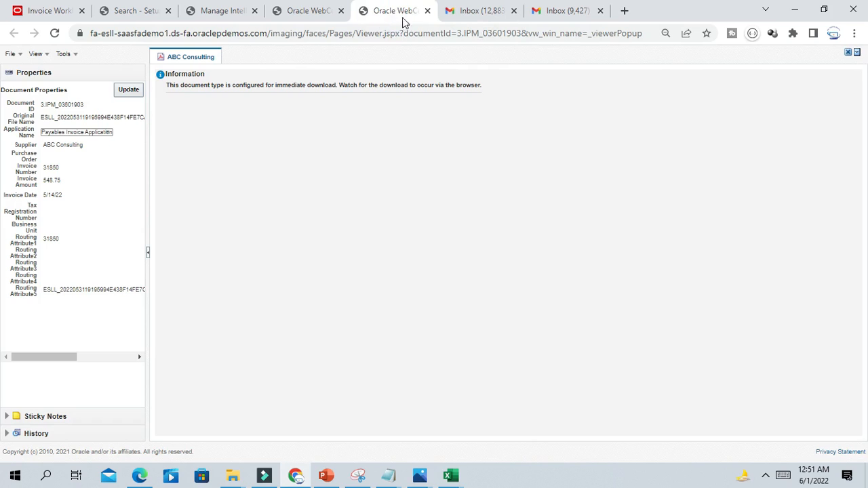
left_click(300, 14)
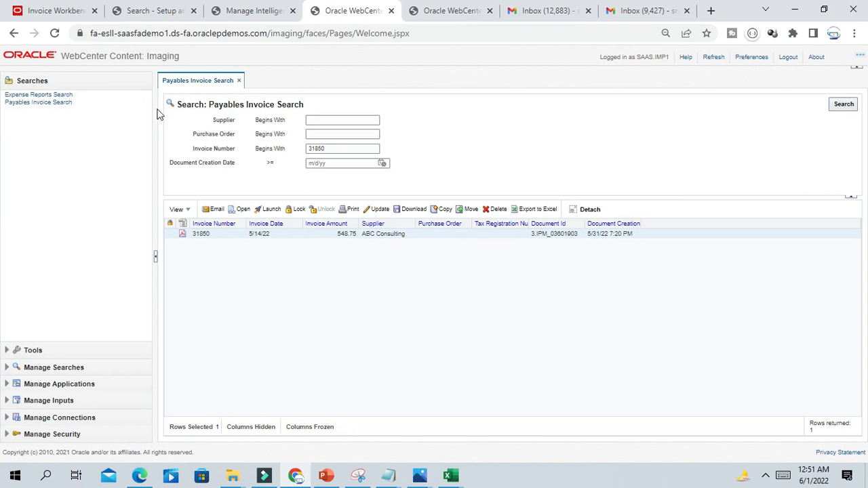
- Go from the Payables Invoices page to the Fusion home and open the Tools Scheduled Processes overview
left_click(37, 10)
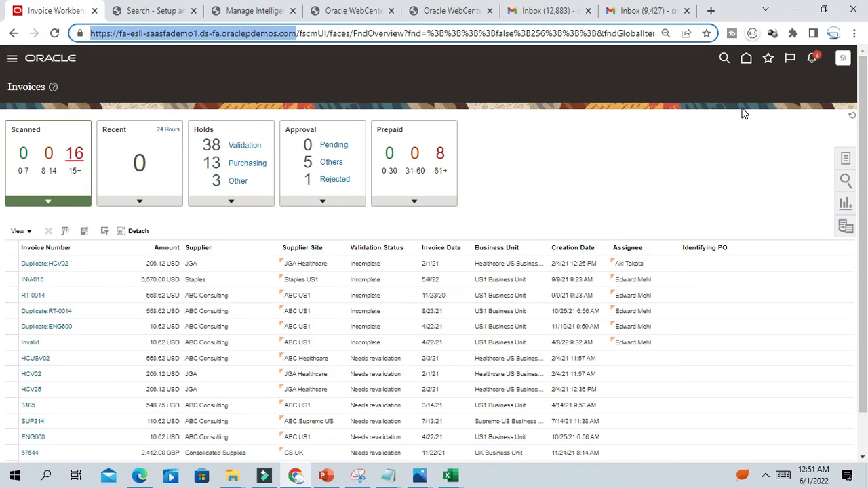
left_click(746, 60)
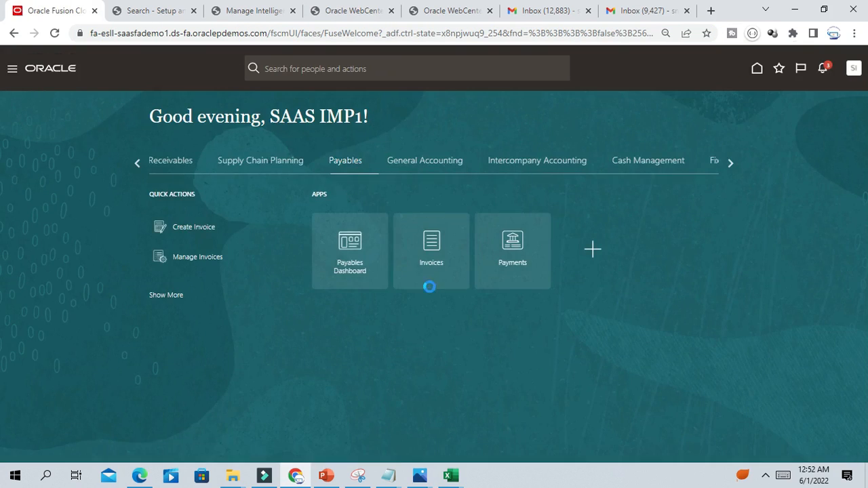
left_click(729, 163)
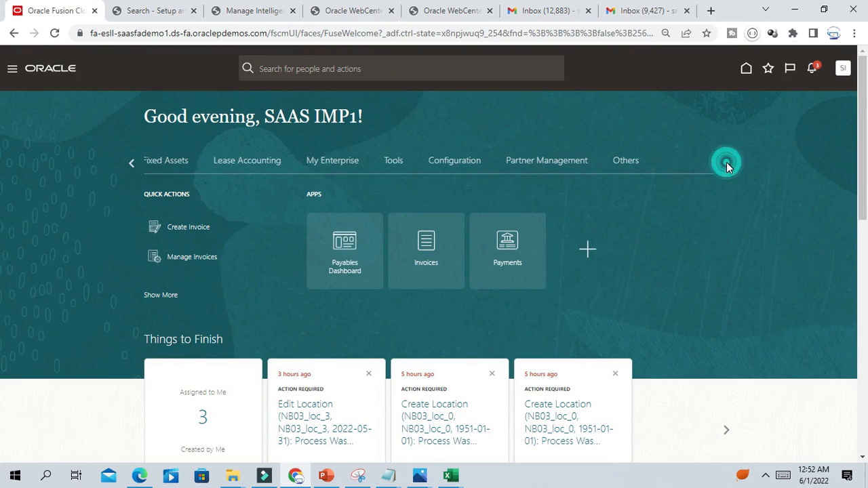
left_click(406, 166)
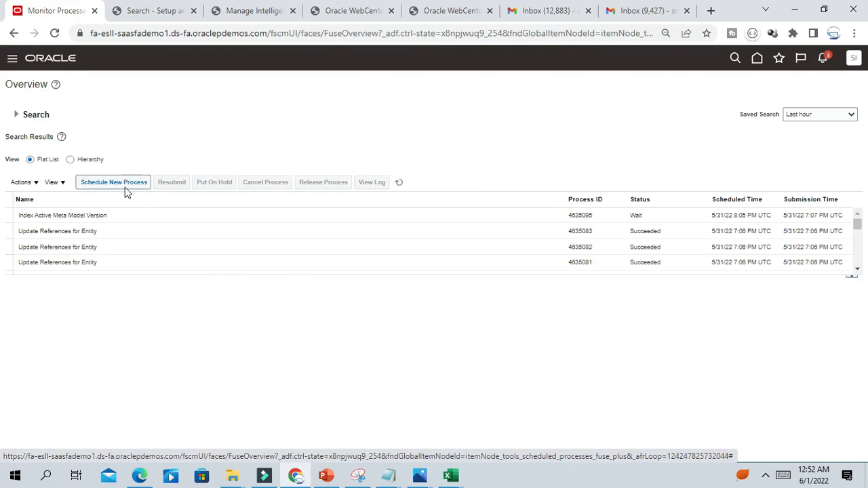
- Schedule a new Import Payables Invoices process, searching for %import%Pay%
left_click(116, 183)
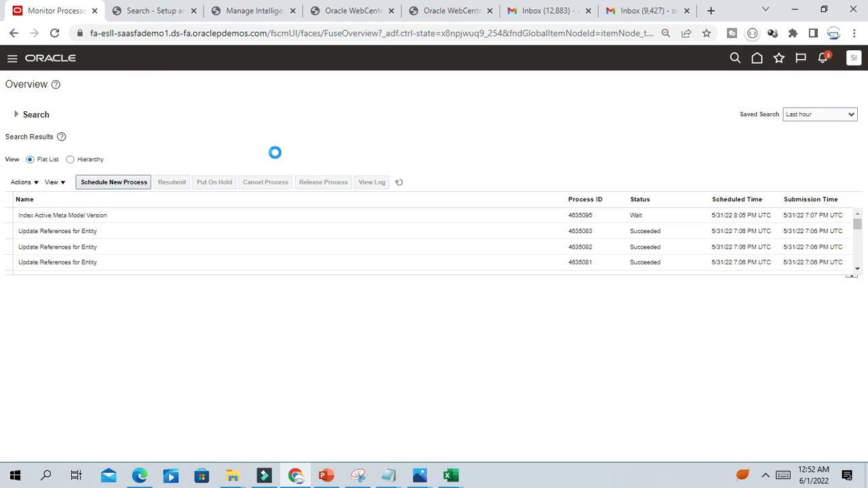
left_click(766, 476)
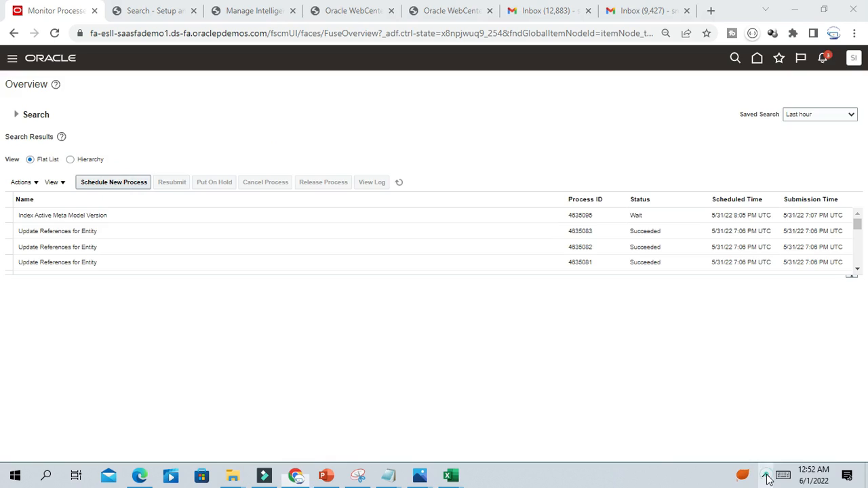
left_click(310, 232)
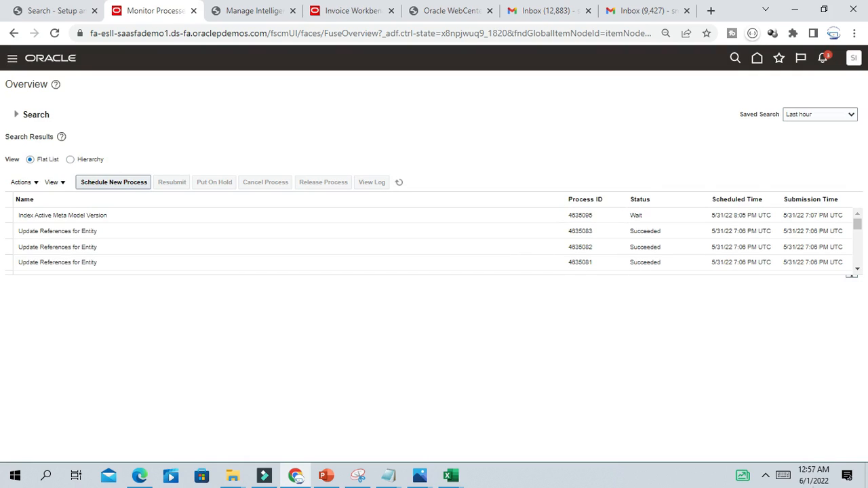
left_click(765, 475)
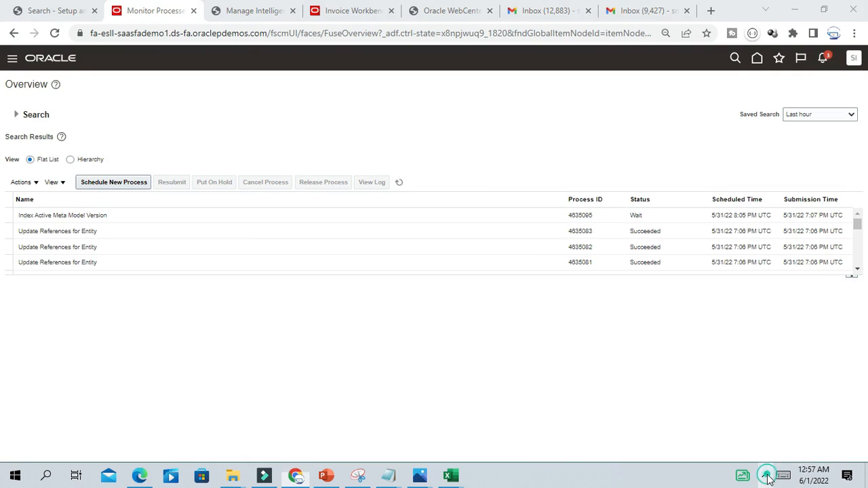
- Set Business Unit to US1 Business Unit and Source to Invoice image
left_click(556, 232)
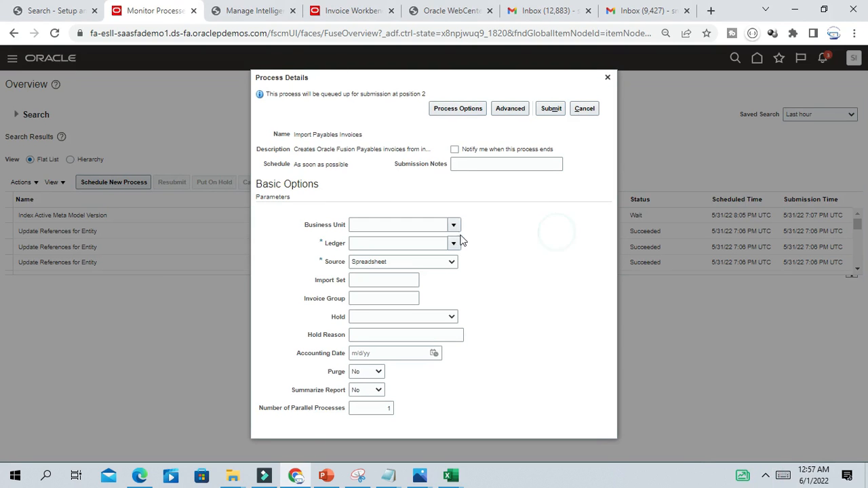
left_click(454, 225)
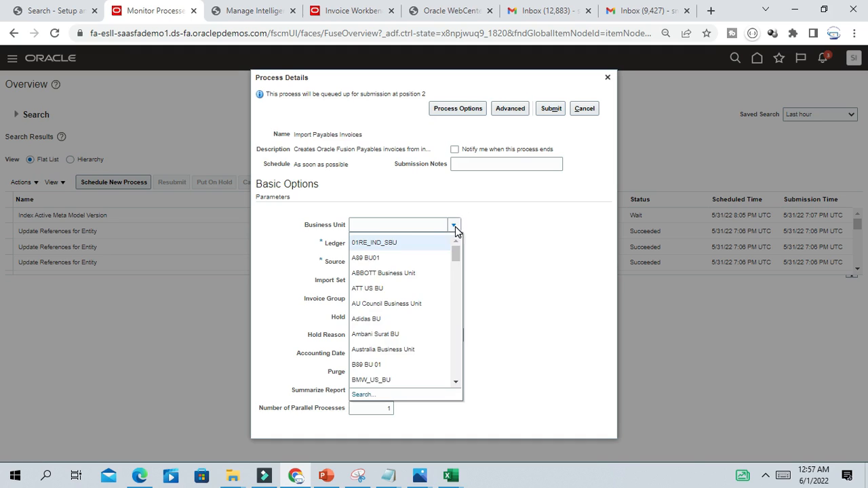
left_click(354, 397)
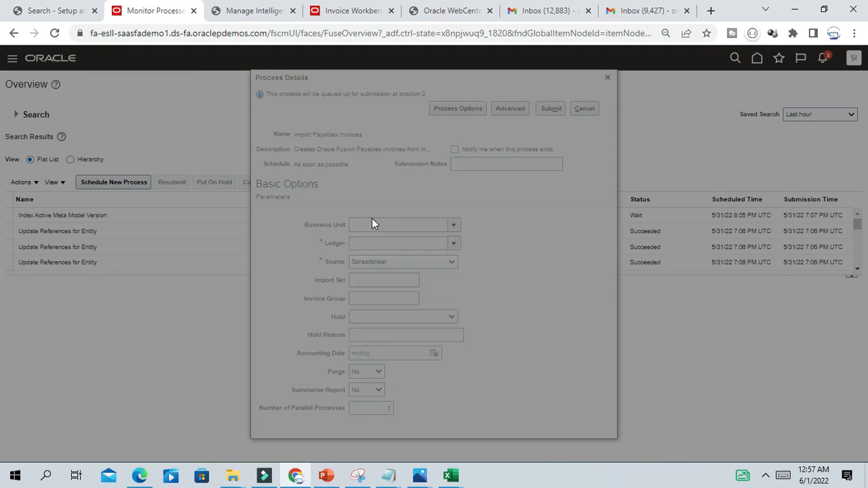
left_click(444, 237)
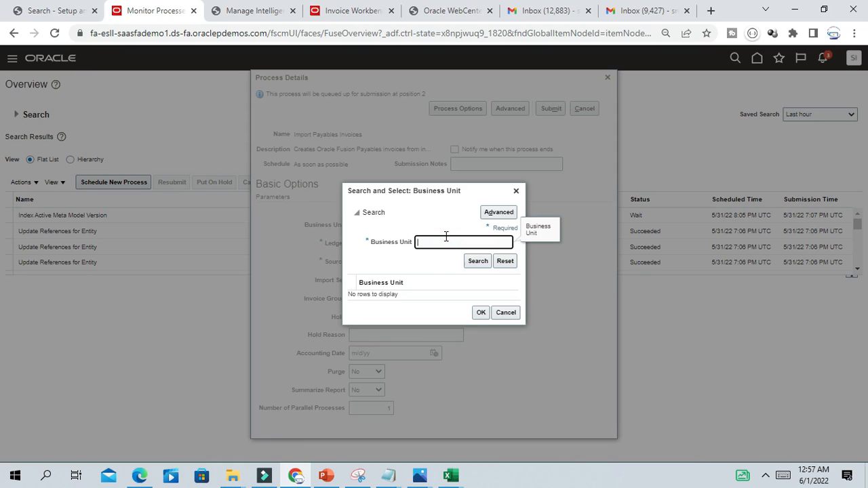
left_click(478, 262)
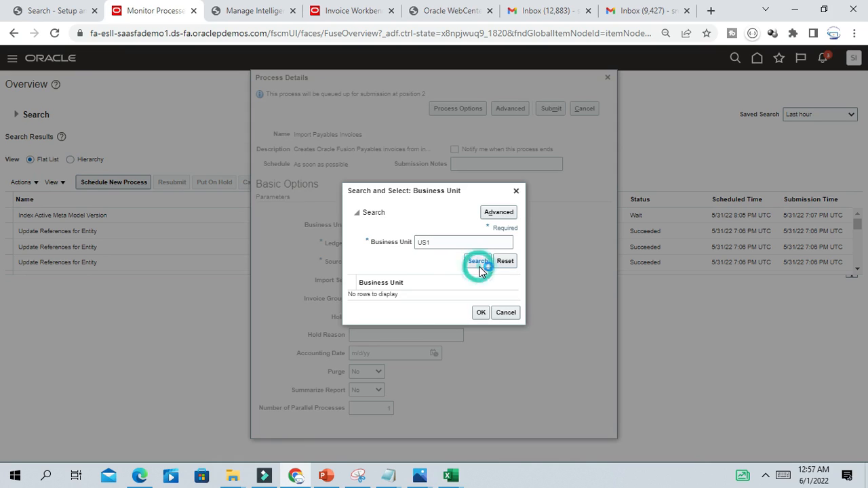
left_click(415, 295)
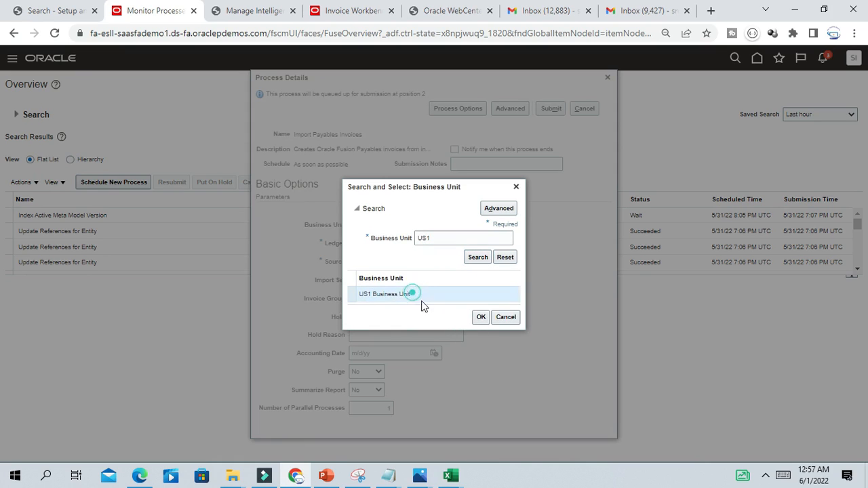
left_click(479, 316)
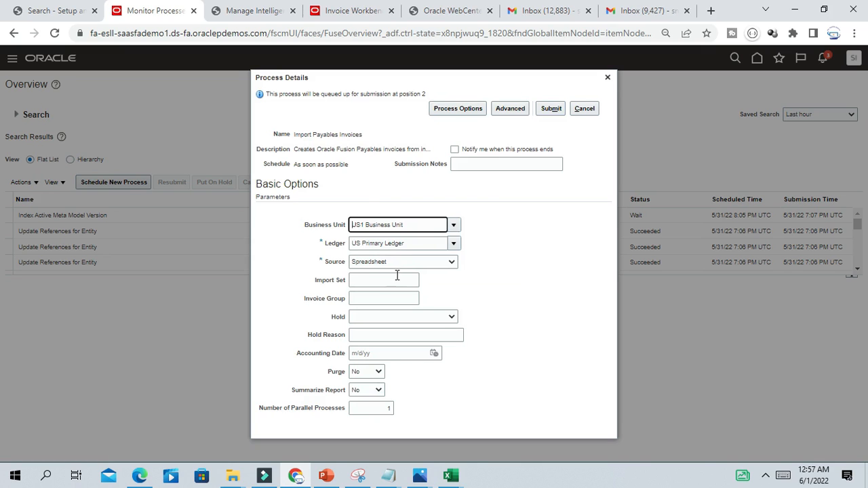
left_click(437, 262)
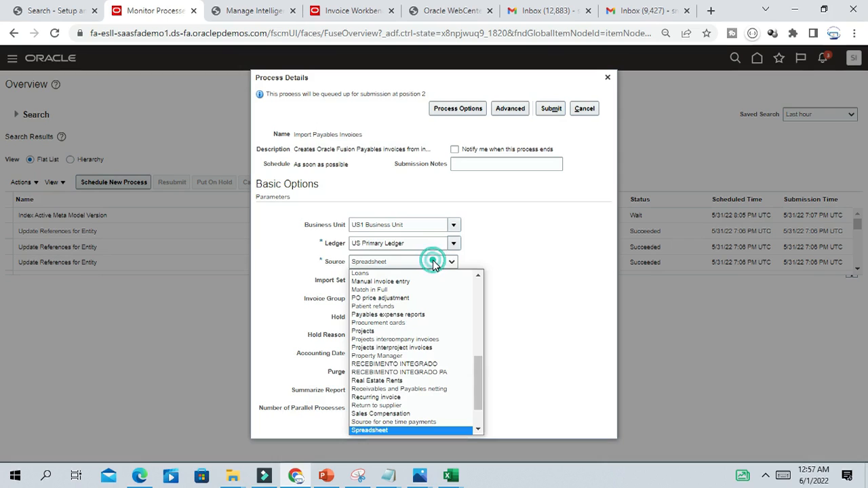
left_click_drag(479, 375, 492, 361)
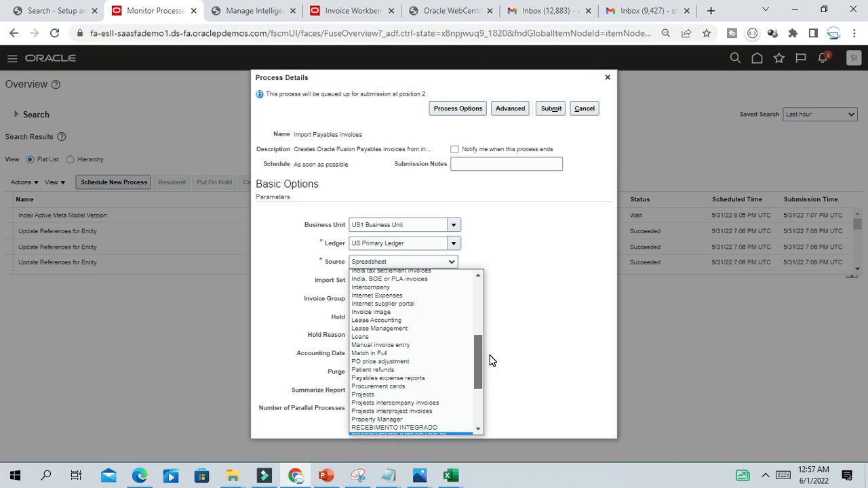
left_click(398, 306)
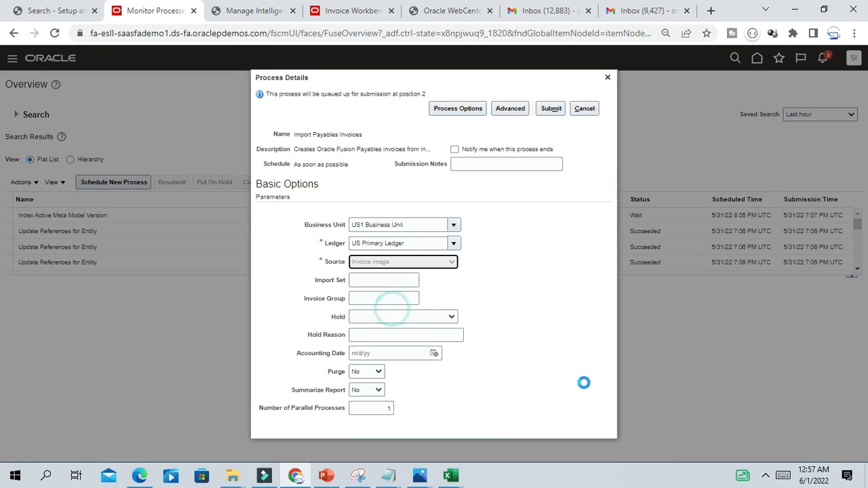
- Submit the import, confirm it, close the form and refresh the process list
left_click(556, 110)
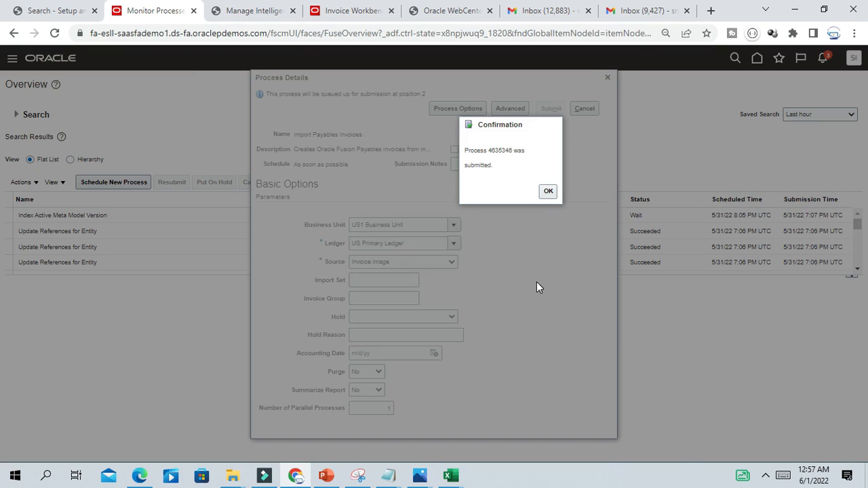
left_click(548, 191)
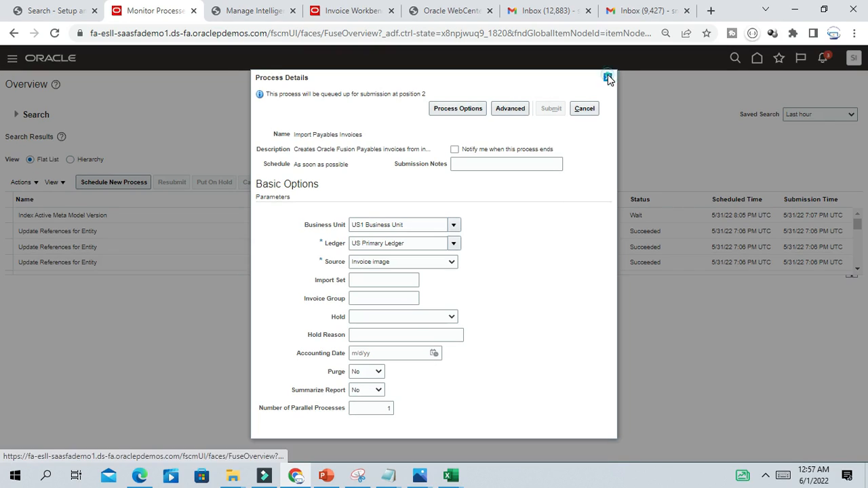
left_click(608, 77)
left_click(399, 183)
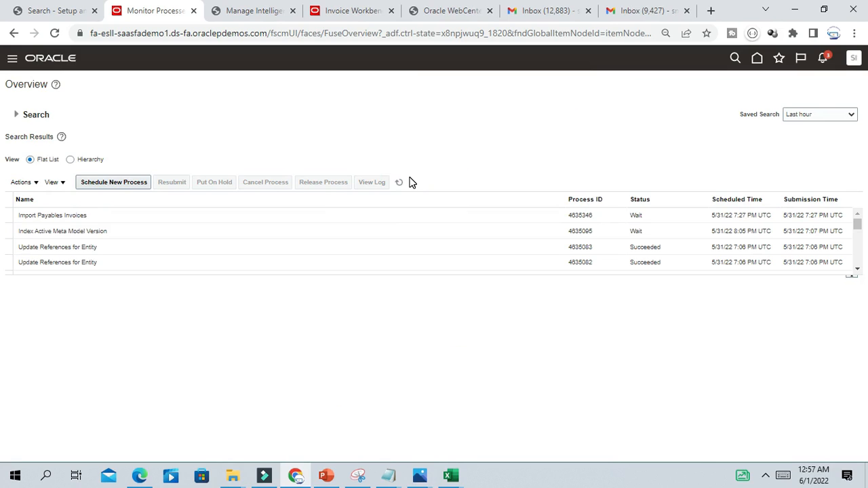
left_click(399, 182)
left_click(403, 184)
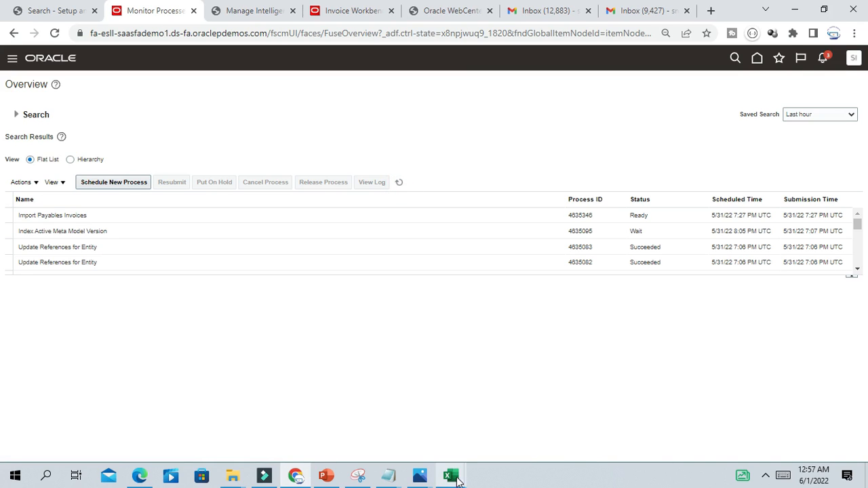
- Bring up the Interview workbook and review the IDR checklist steps
mouse_move(451, 475)
left_click(514, 431)
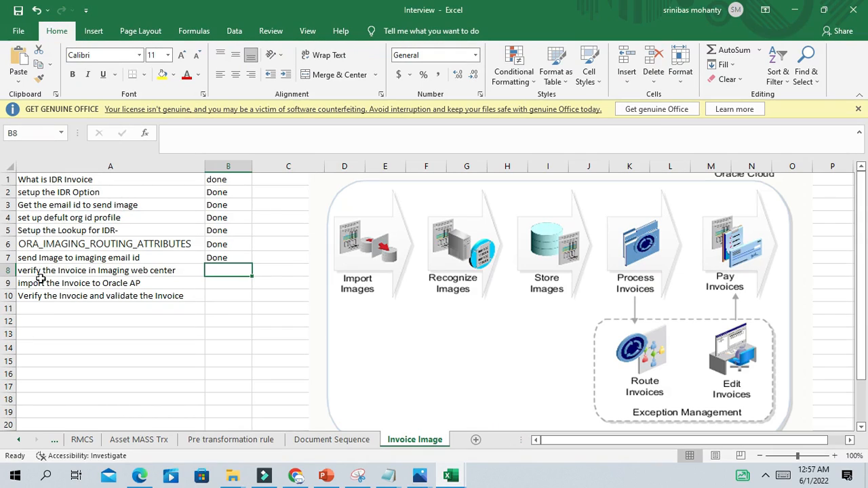
left_click_drag(97, 179, 243, 274)
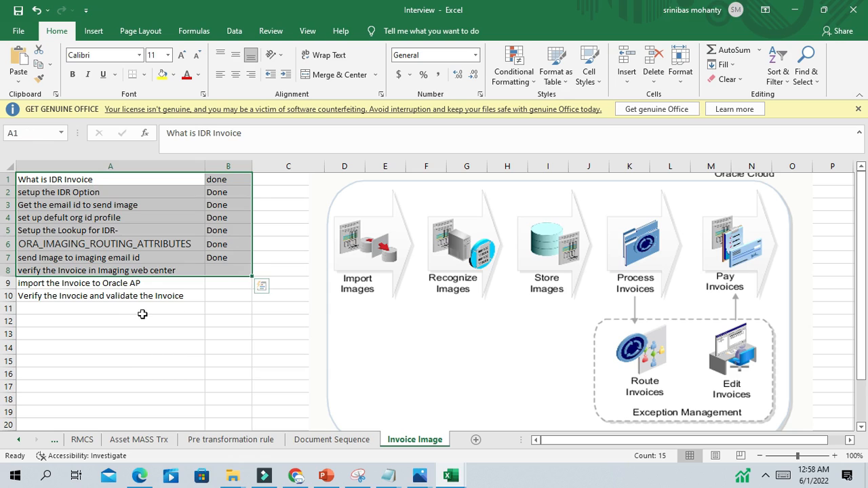
left_click(137, 285)
left_click(93, 312)
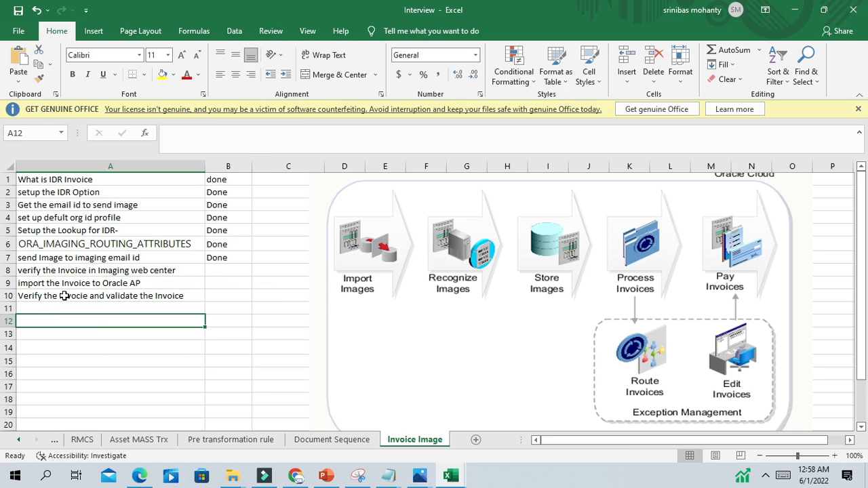
left_click(62, 295)
- Enter Done in B8 and B9 for imaging verification and AP import, then hide Excel
left_click(213, 272)
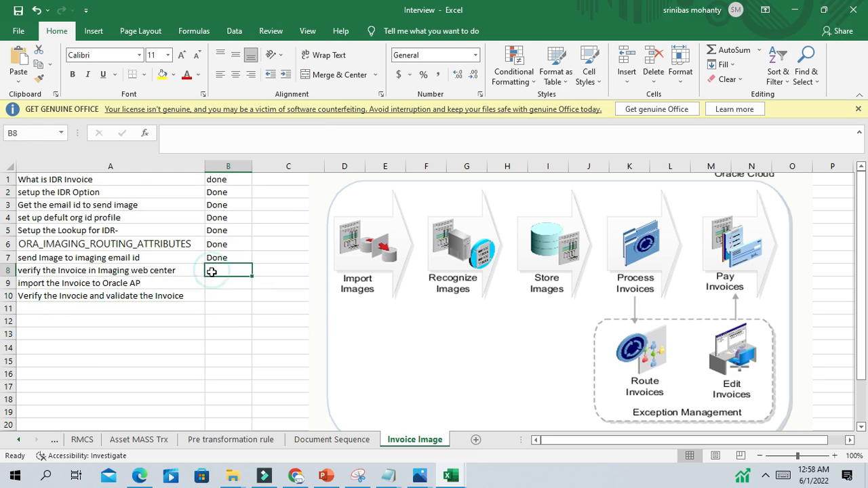
type("D")
left_click(236, 282)
type("D")
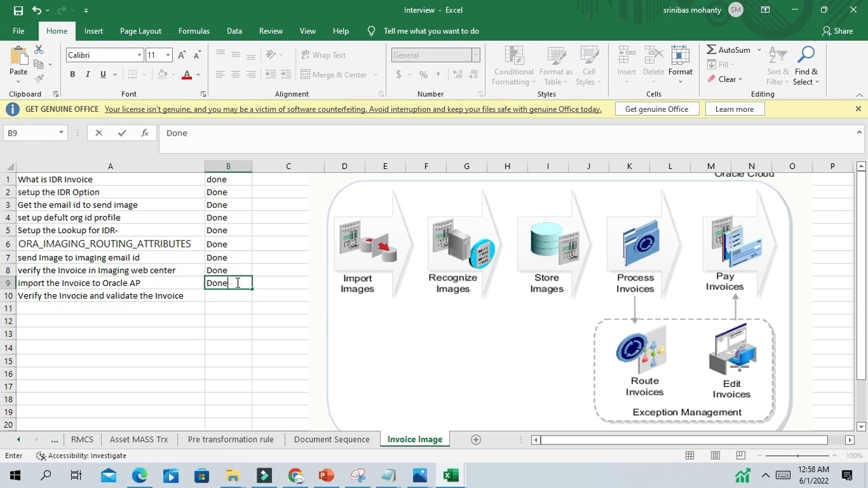
left_click(116, 301)
left_click(229, 296)
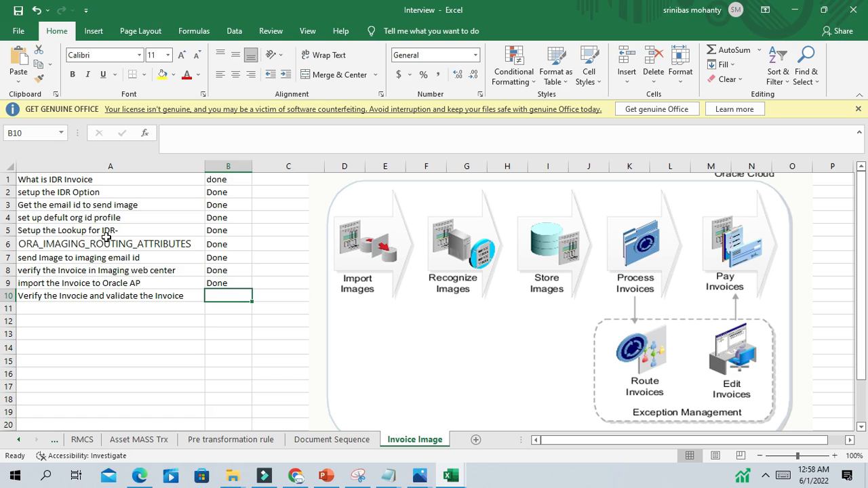
left_click(793, 10)
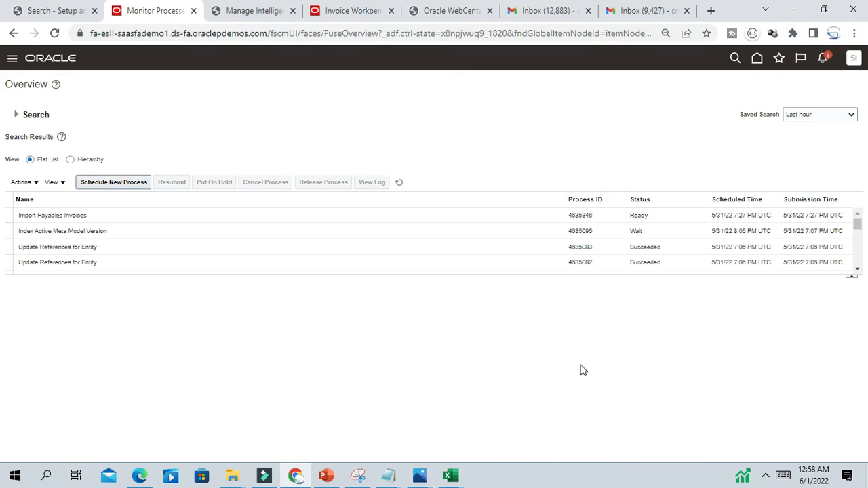
- Refresh the scheduled process list repeatedly until the recognition service shows Running
left_click(399, 182)
left_click(399, 182)
left_click(401, 183)
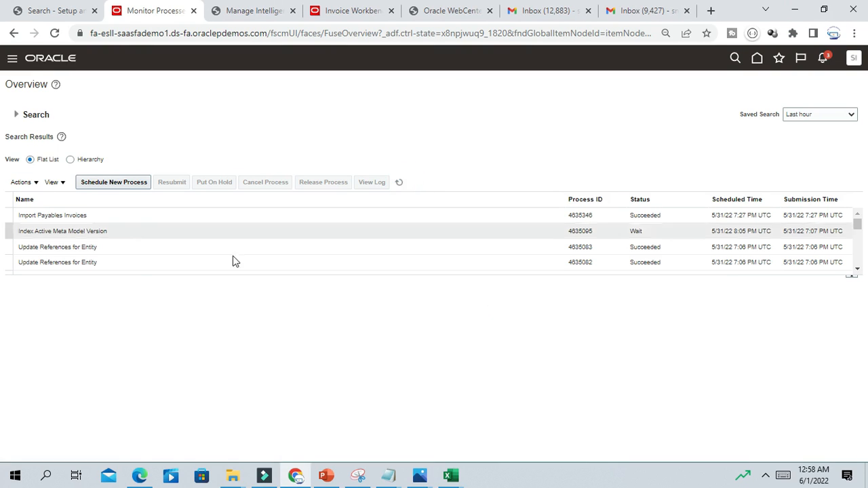
left_click(401, 182)
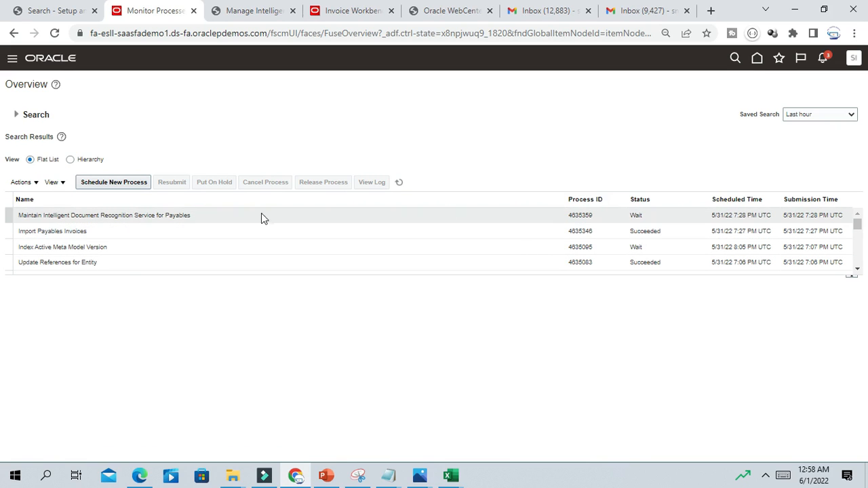
left_click(399, 182)
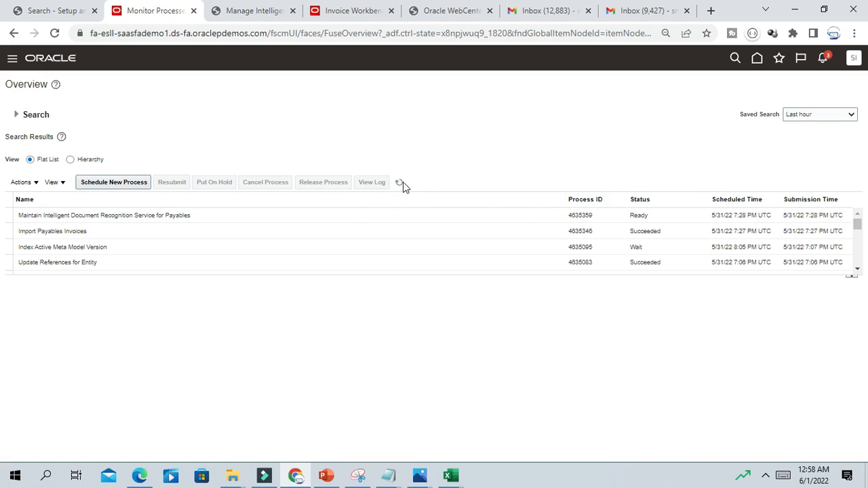
left_click(399, 181)
left_click(400, 182)
left_click(399, 183)
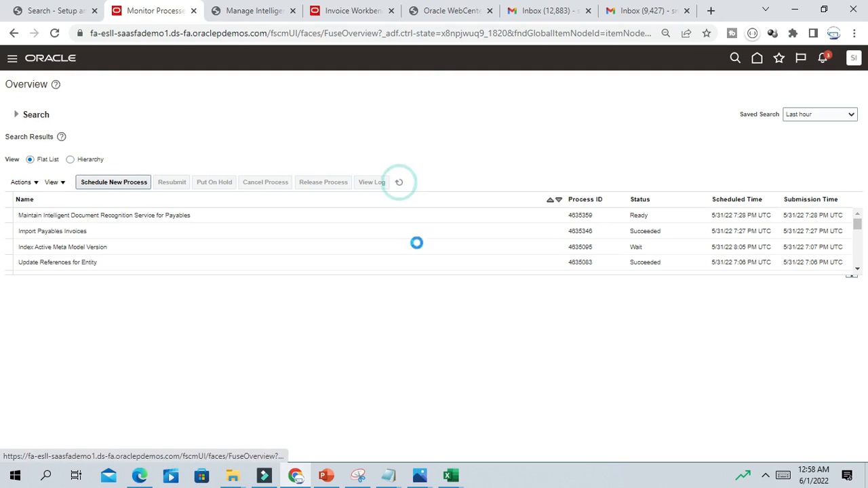
left_click(398, 182)
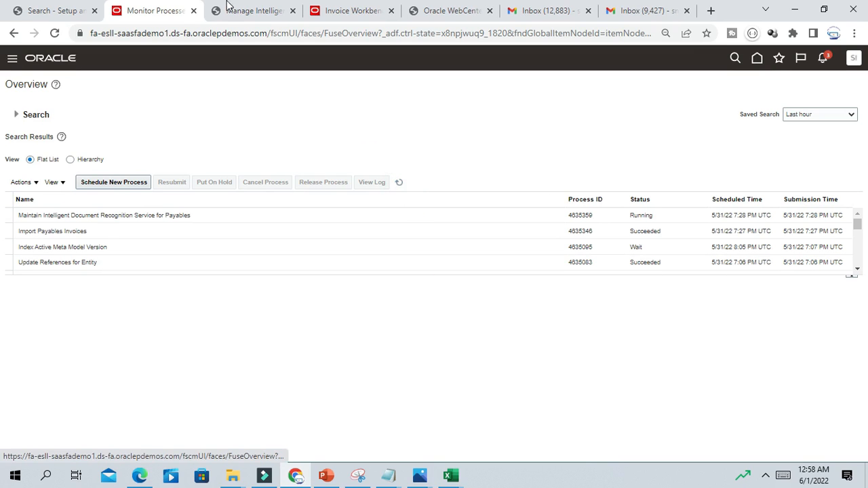
- Switch browser tabs back to the Invoices workbench
left_click(256, 12)
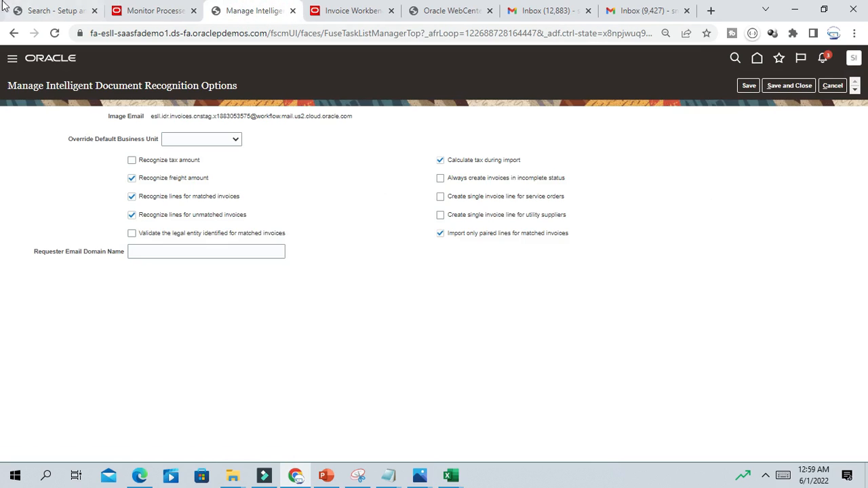
left_click(61, 11)
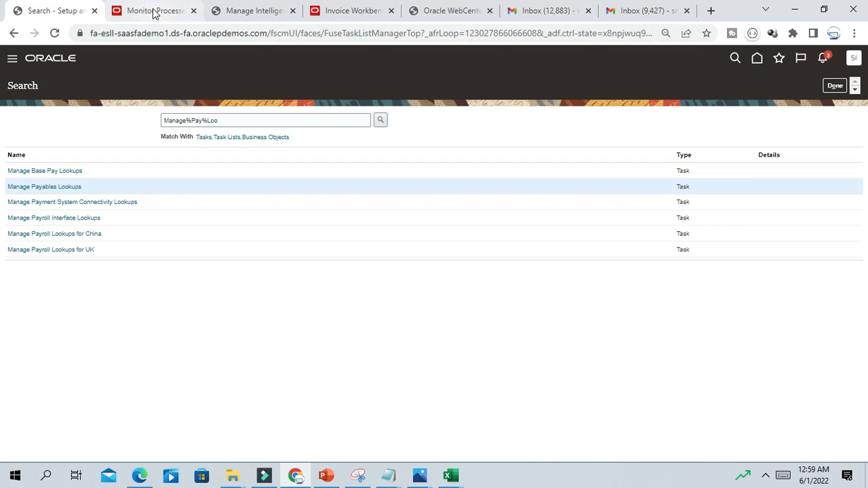
left_click(352, 12)
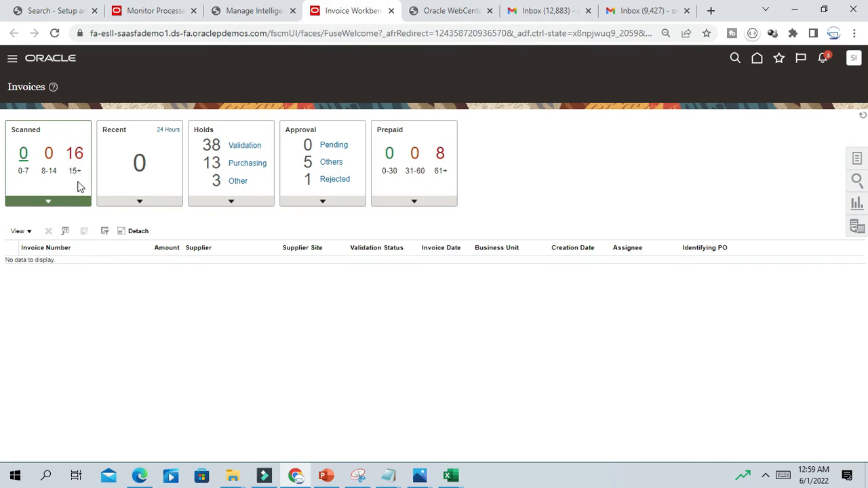
- Check the Scanned invoice lists for over 15 days and 0–7 days
left_click(76, 154)
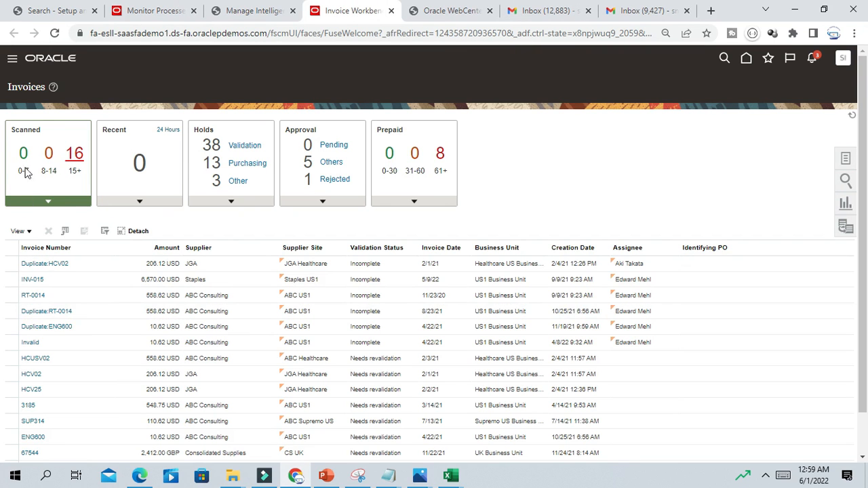
scroll(600, 394, "down", 1)
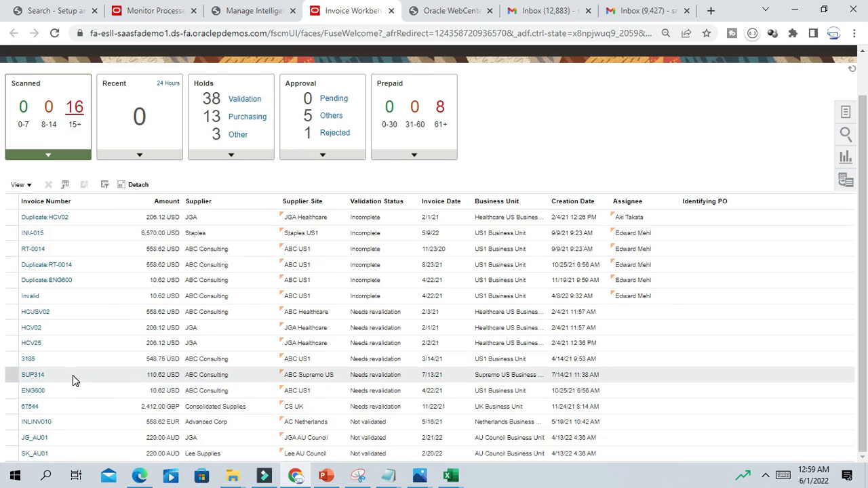
scroll(73, 375, "up", 1)
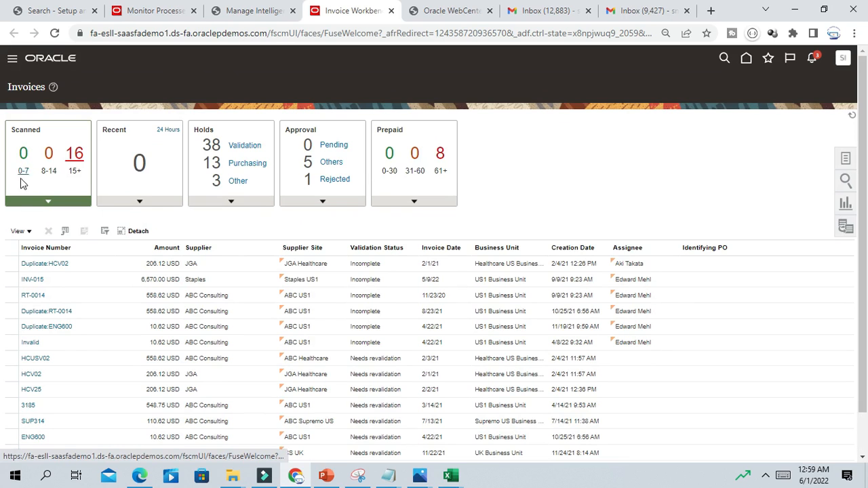
left_click(23, 155)
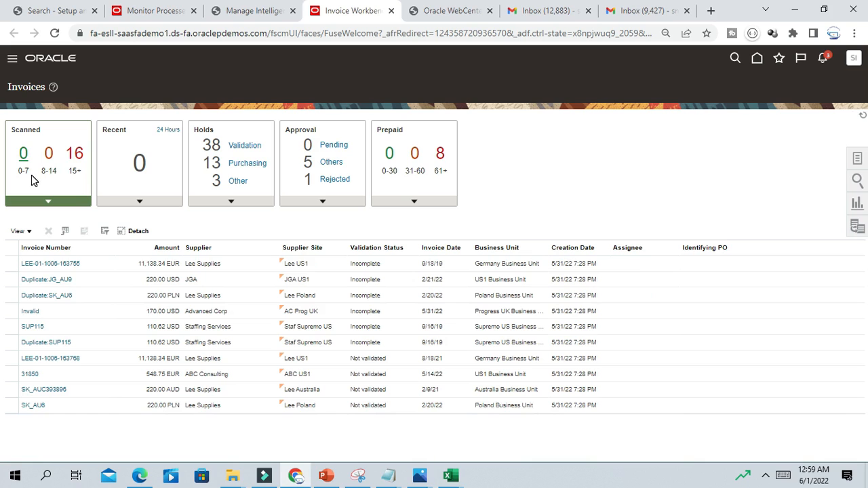
- Refresh the scheduled process monitor until the invoice import succeeds
left_click(251, 11)
left_click(159, 15)
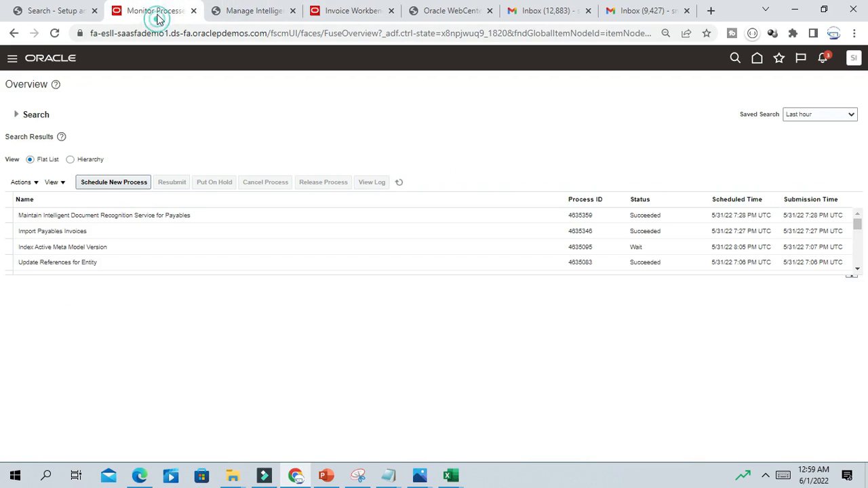
left_click(399, 181)
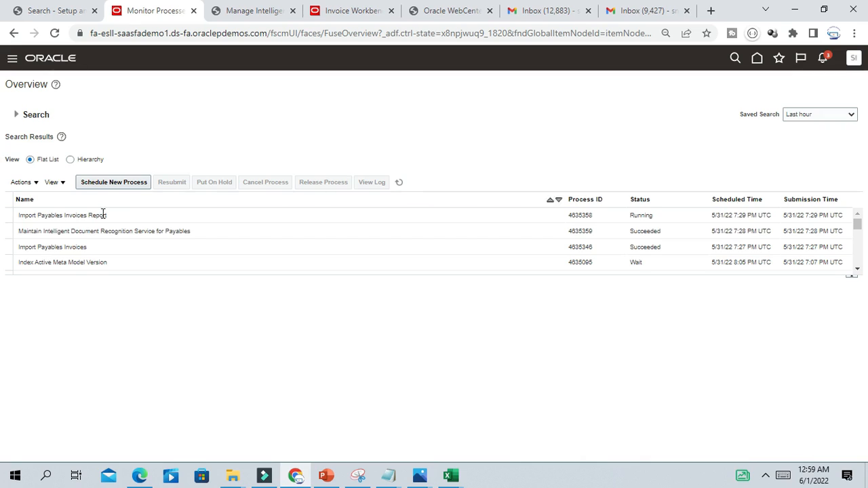
left_click(400, 182)
left_click(419, 150)
- Reload the Invoices workbench and list Scanned 0–7 days, showing invoice 31850 Not validated
left_click(353, 13)
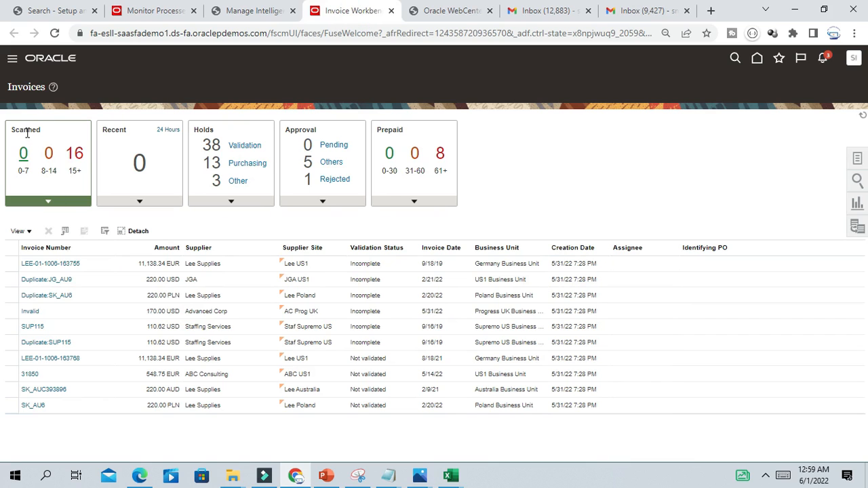
left_click(54, 34)
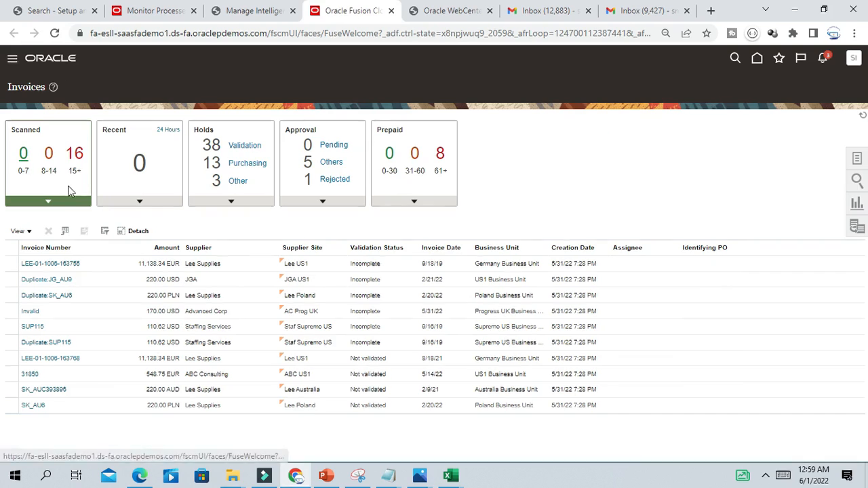
left_click(24, 156)
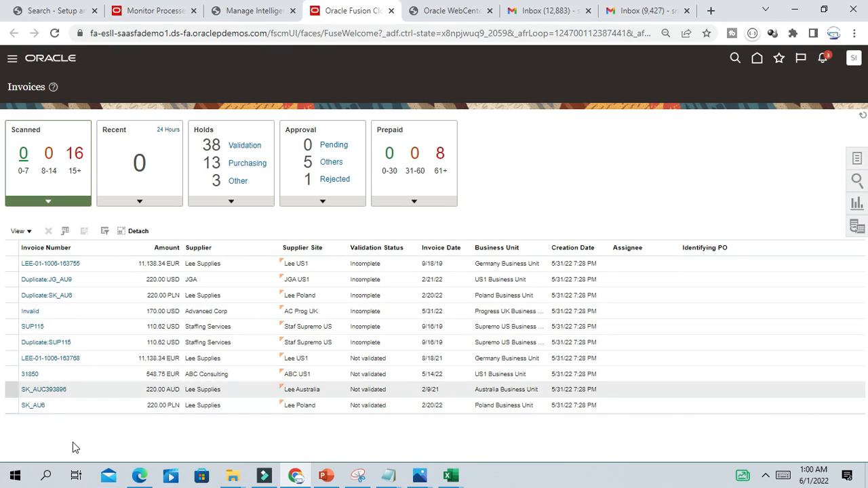
left_click(42, 391)
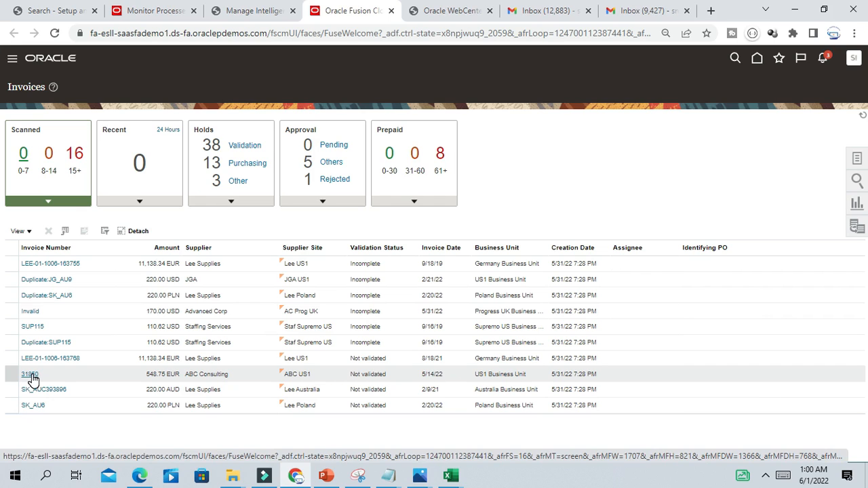
- Open invoice 31850 and enlarge its scanned image to read the €548,75 total
left_click(32, 376)
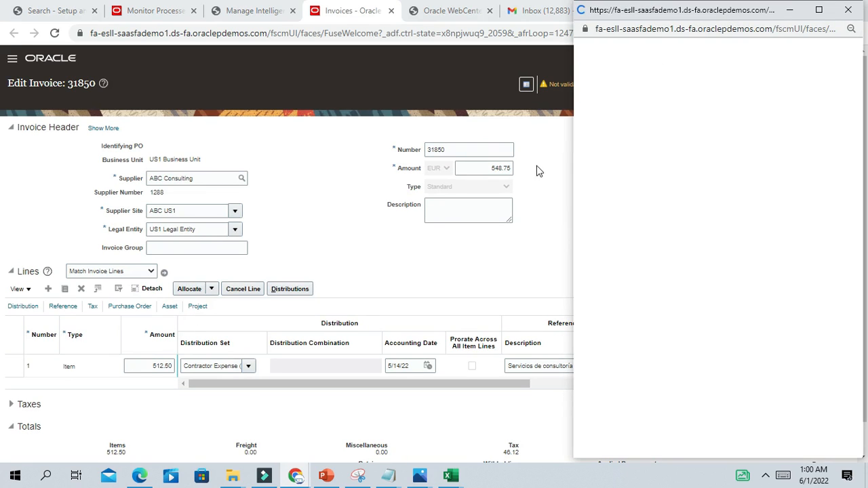
left_click_drag(637, 10, 385, 33)
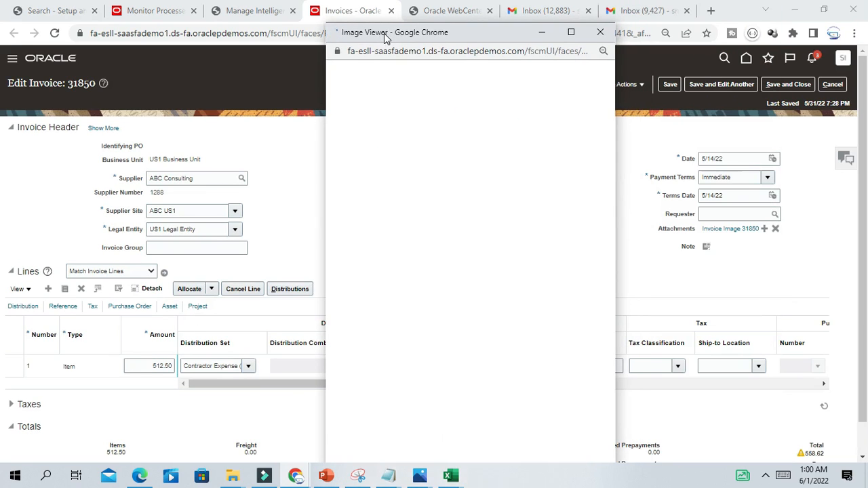
left_click(573, 32)
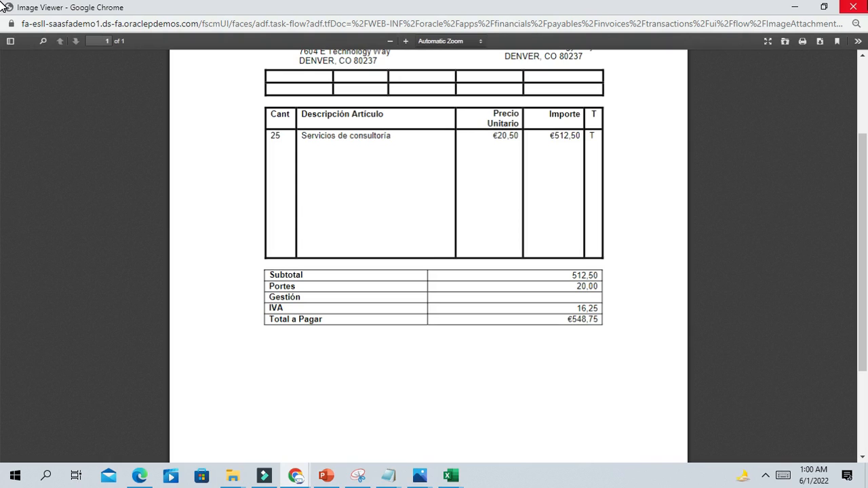
left_click(854, 6)
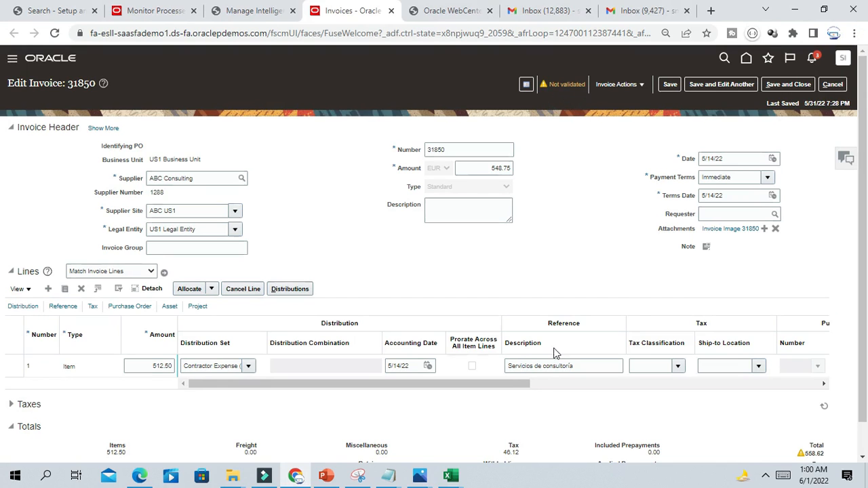
scroll(604, 237, "down", 1)
- Compare invoice 31850's Total and Due amounts in the Totals area
scroll(604, 236, "up", 1)
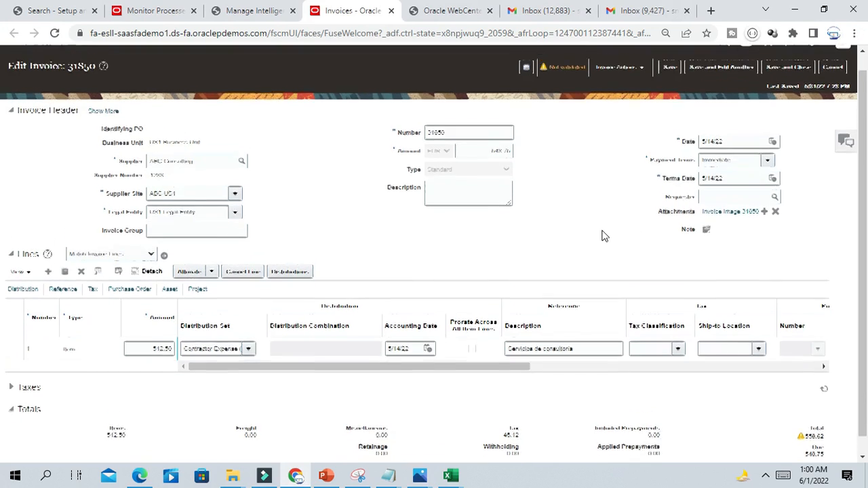
left_click_drag(864, 214, 863, 335)
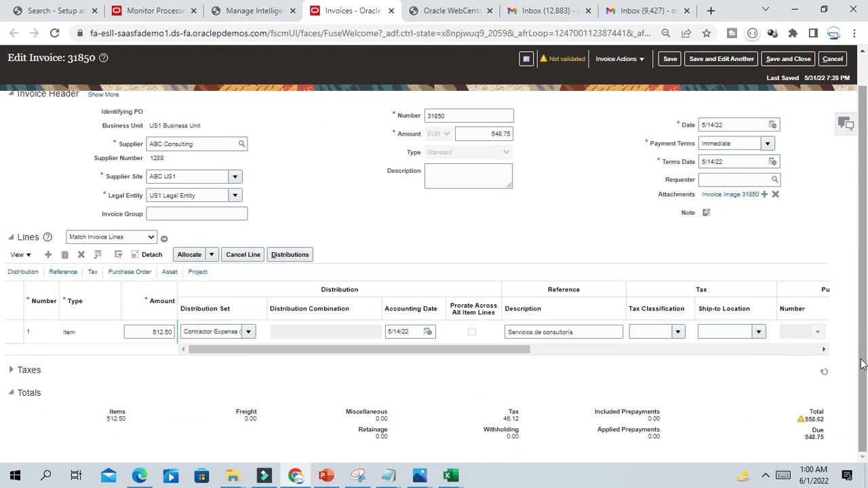
left_click_drag(807, 418, 834, 446)
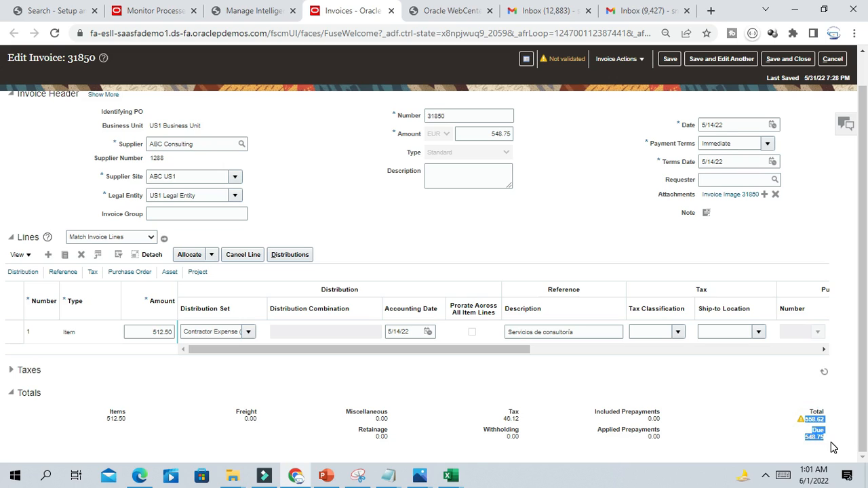
left_click(769, 255)
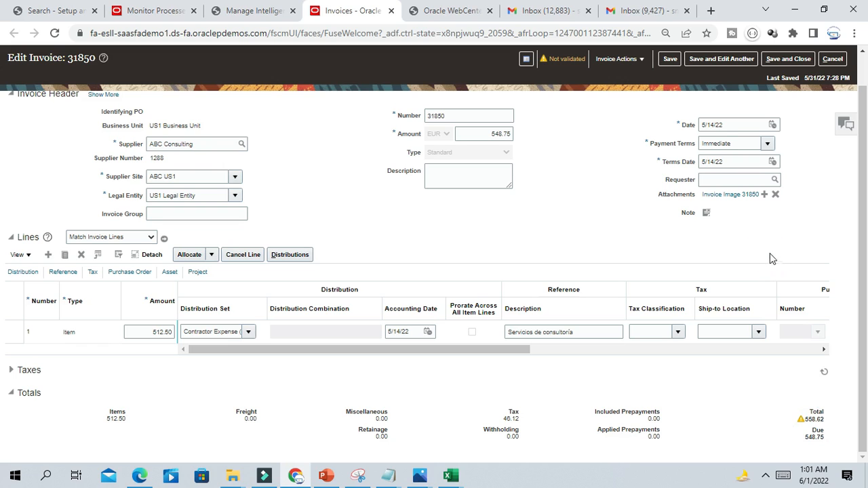
left_click_drag(834, 439, 794, 440)
left_click(826, 422)
- Change the header Amount from 548.75 to 558.62 and apply it
left_click(499, 132)
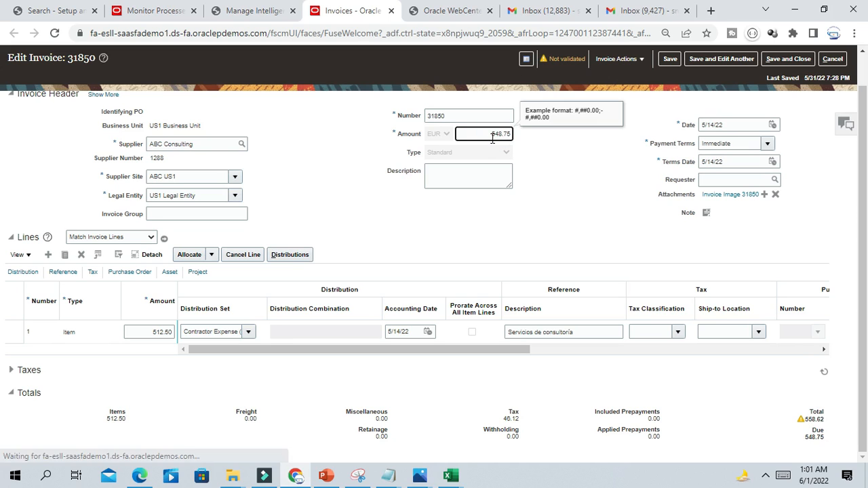
left_click(506, 133)
key("BackSpace")
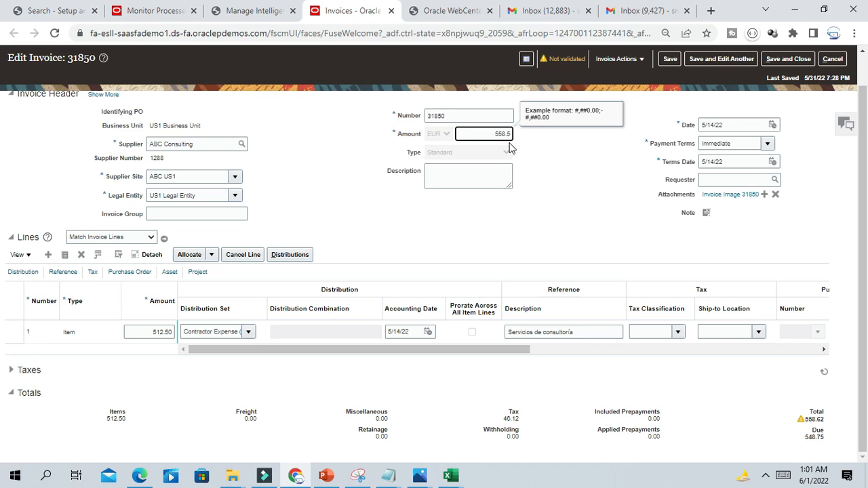
type("62")
left_click(580, 175)
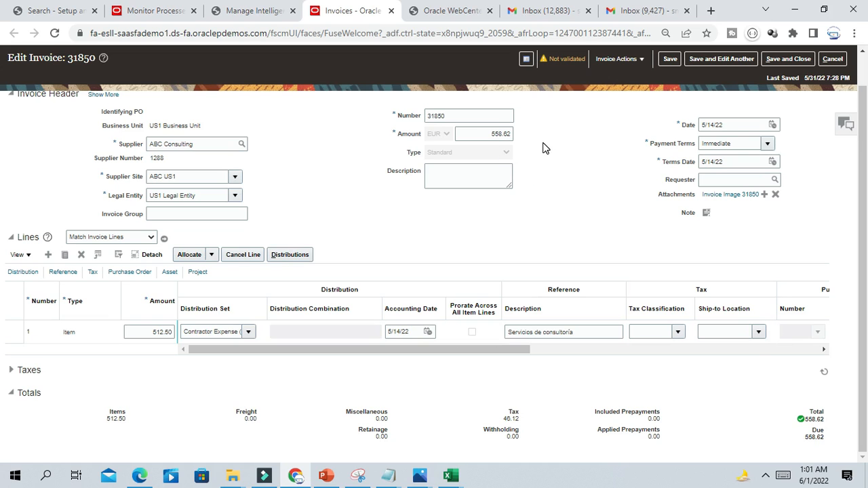
scroll(590, 203, "up", 1)
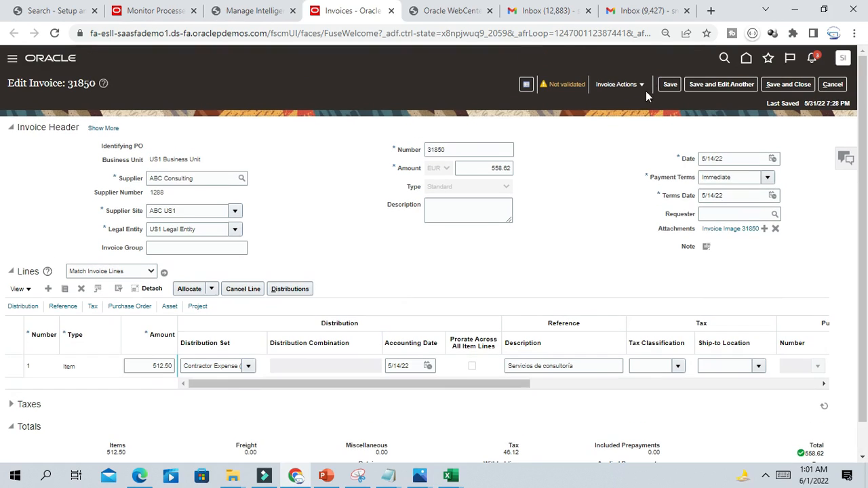
- Run Validate on invoice 31850 from the Invoice Actions menu
left_click(638, 84)
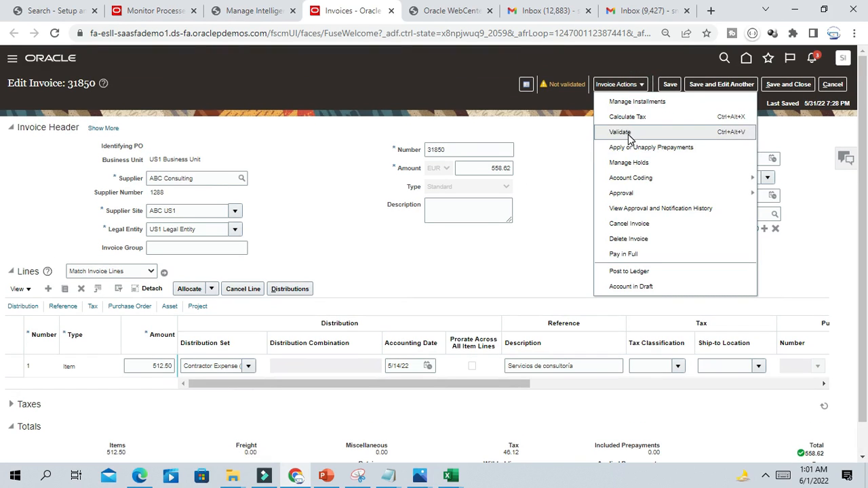
left_click(566, 149)
left_click(639, 85)
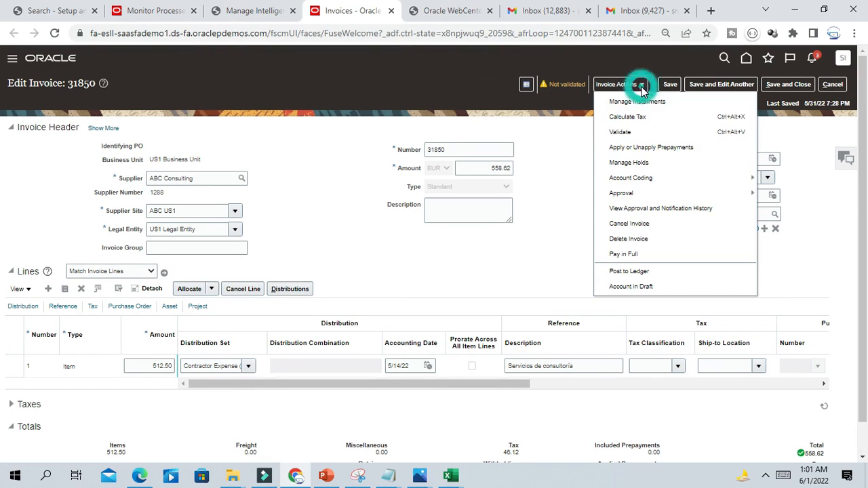
left_click(631, 134)
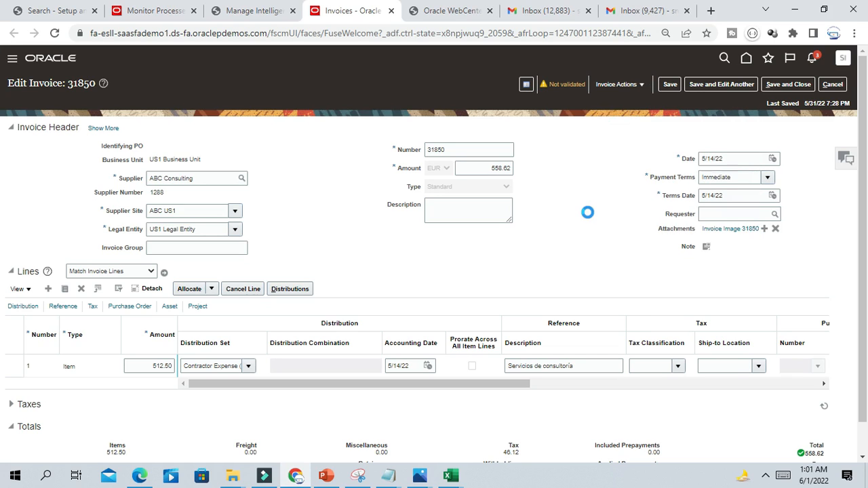